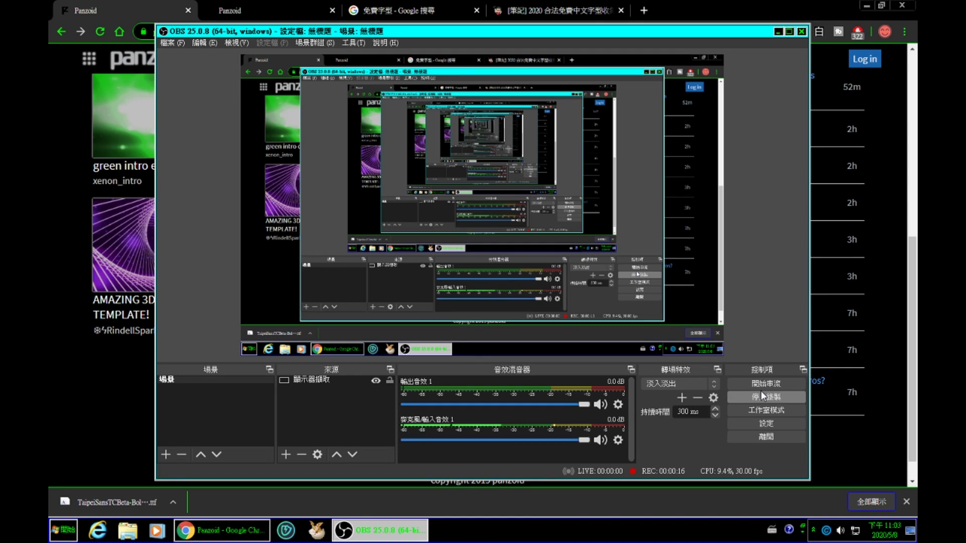
- Bring the browser's Panzoid home page into view and look through its listed creations and discussions
{"action": "left_click", "coordinate": [778, 32]}
{"action": "left_click", "coordinate": [184, 33]}
{"action": "left_click_drag", "start_coordinate": [250, 31], "coordinate": [125, 35]}
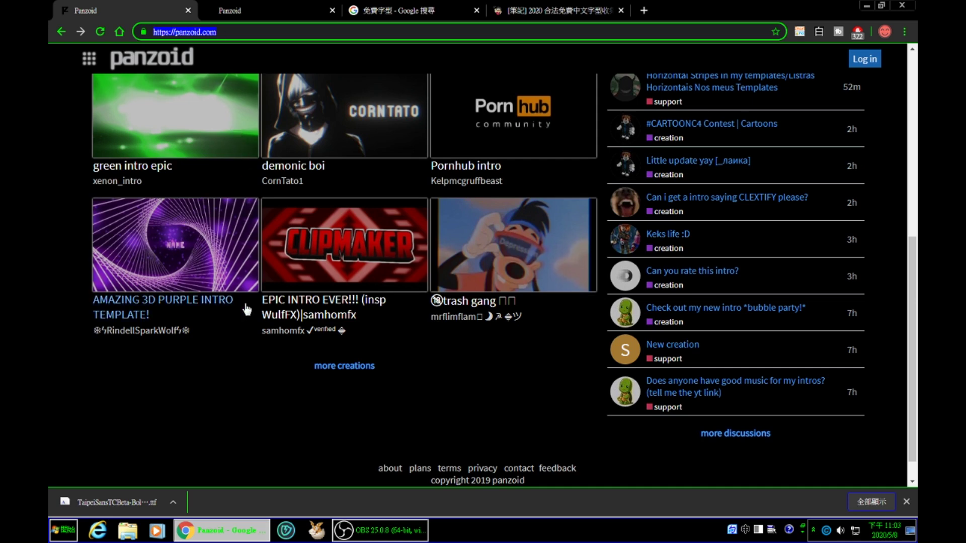
{"action": "scroll", "coordinate": [258, 315], "scroll_direction": "up", "scroll_amount": 5}
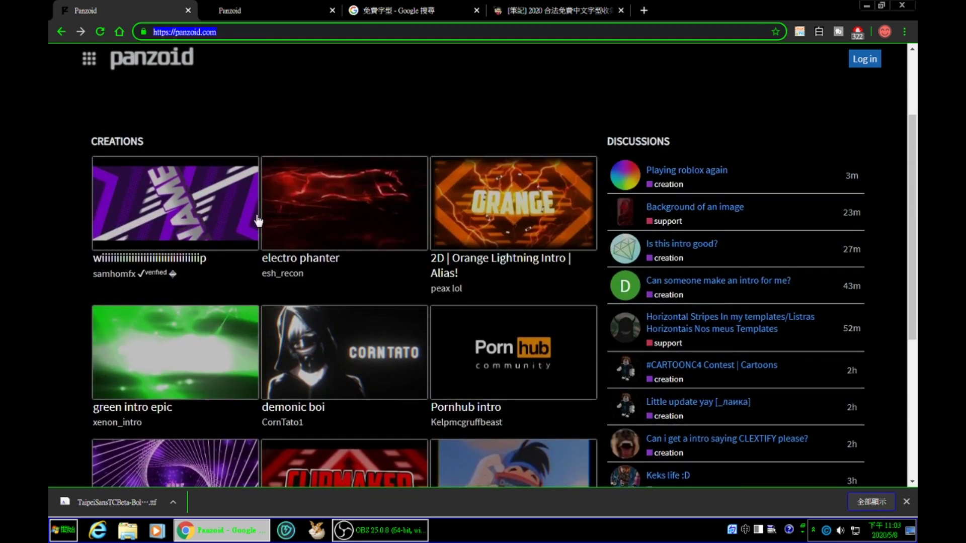
{"action": "scroll", "coordinate": [694, 325], "scroll_direction": "down", "scroll_amount": 3}
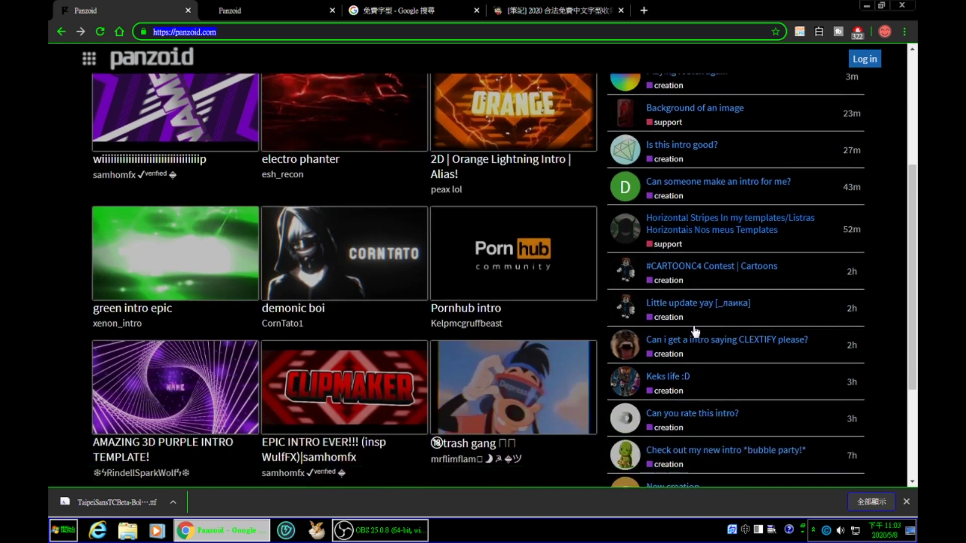
{"action": "scroll", "coordinate": [695, 331], "scroll_direction": "down", "scroll_amount": 2}
{"action": "scroll", "coordinate": [353, 312], "scroll_direction": "up", "scroll_amount": 5}
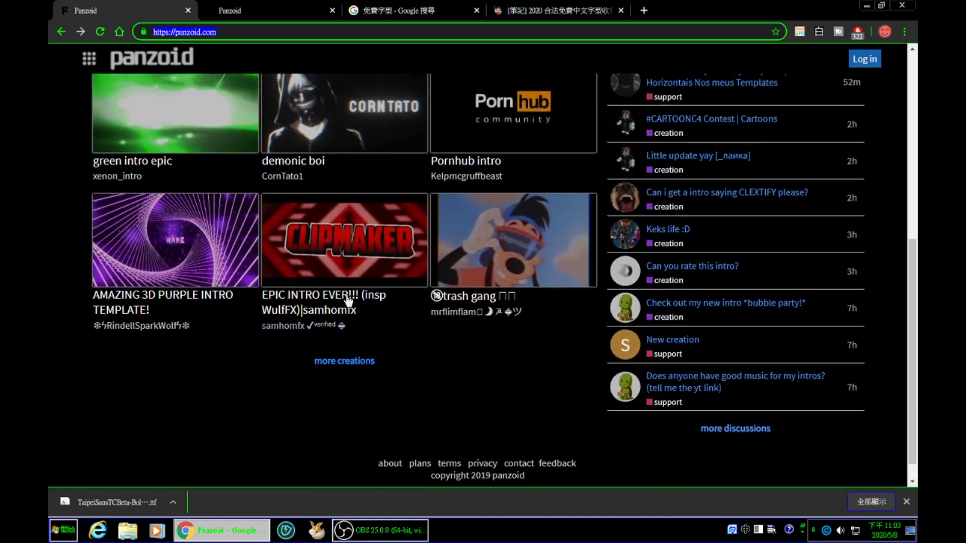
{"action": "scroll", "coordinate": [340, 259], "scroll_direction": "down", "scroll_amount": 5}
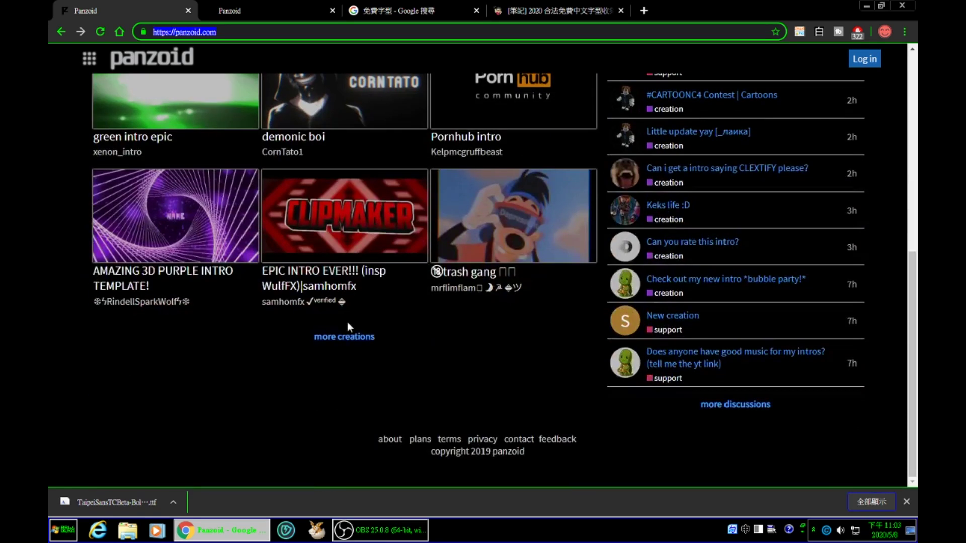
- Open the full list of Panzoid creations and browse the trending intros
{"action": "left_click", "coordinate": [326, 342]}
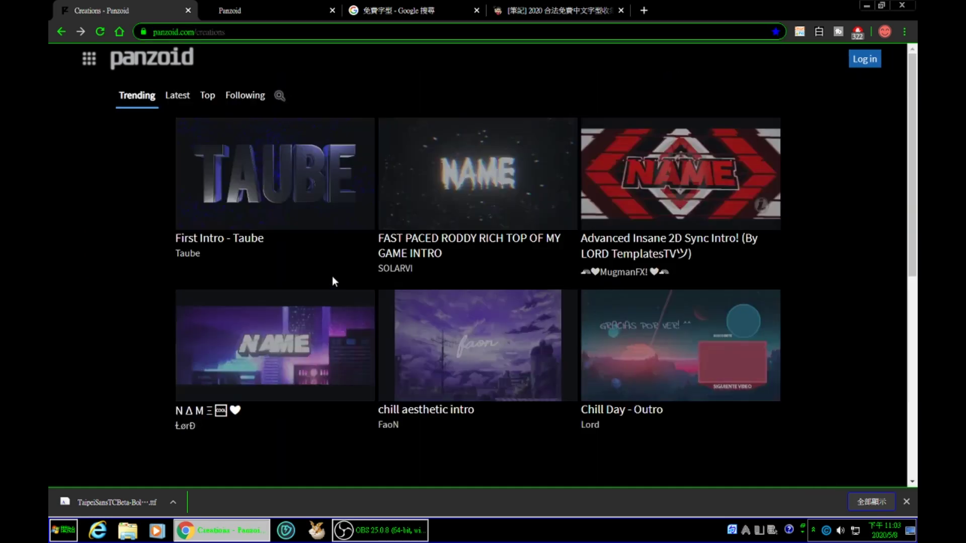
{"action": "scroll", "coordinate": [368, 266], "scroll_direction": "down", "scroll_amount": 5}
{"action": "scroll", "coordinate": [386, 267], "scroll_direction": "down", "scroll_amount": 2}
{"action": "scroll", "coordinate": [395, 275], "scroll_direction": "up", "scroll_amount": 8}
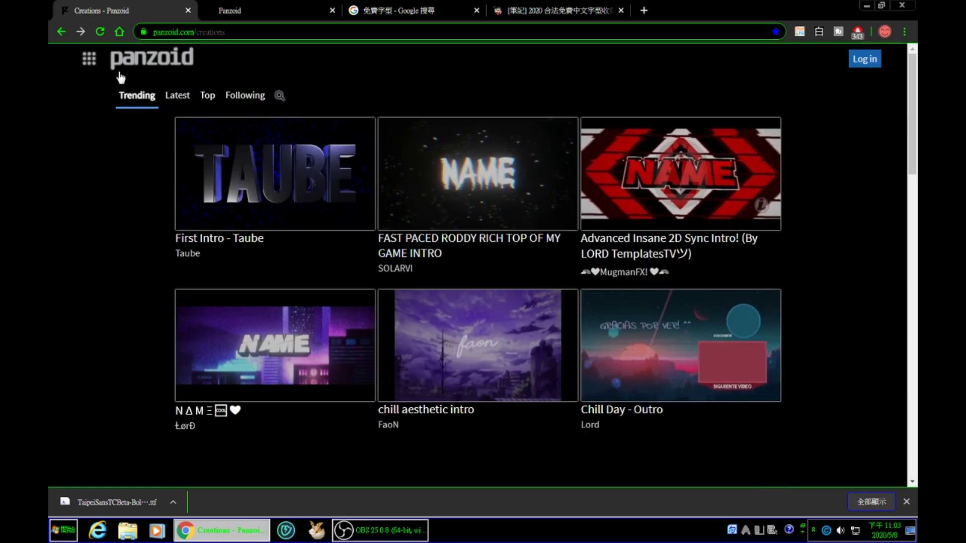
- Return to the Panzoid home page and look through the featured creations for an intro template
{"action": "left_click", "coordinate": [86, 58]}
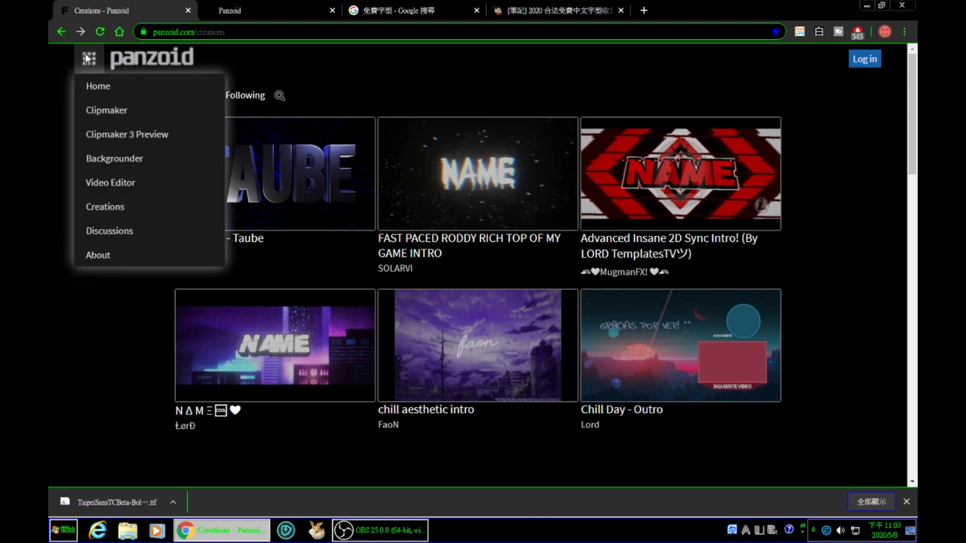
{"action": "left_click", "coordinate": [98, 86]}
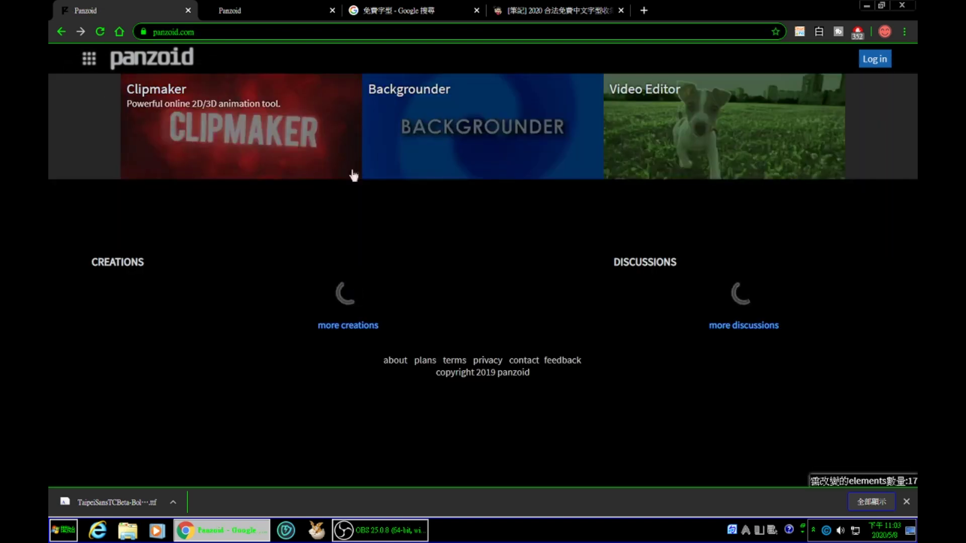
{"action": "scroll", "coordinate": [424, 334], "scroll_direction": "down", "scroll_amount": 5}
{"action": "scroll", "coordinate": [424, 334], "scroll_direction": "up", "scroll_amount": 4}
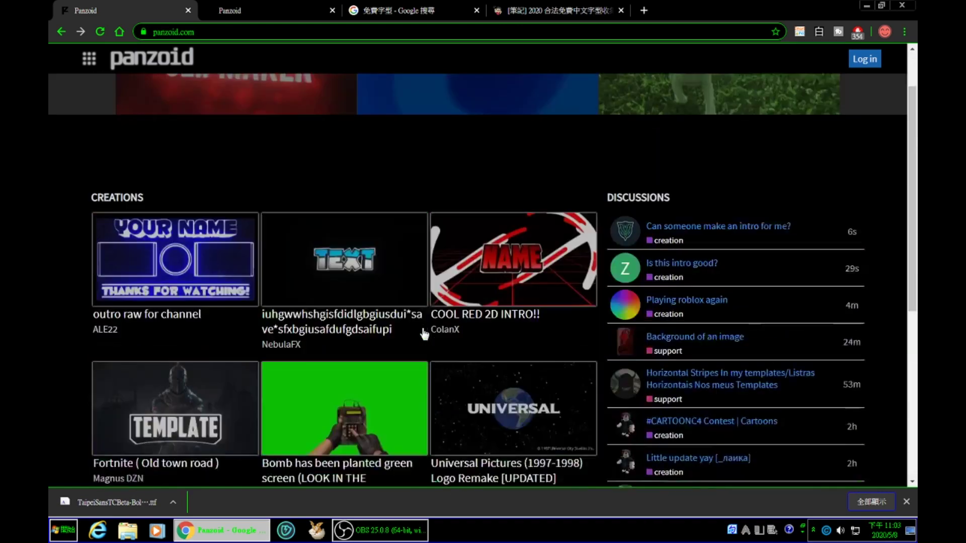
{"action": "scroll", "coordinate": [438, 347], "scroll_direction": "down", "scroll_amount": 4}
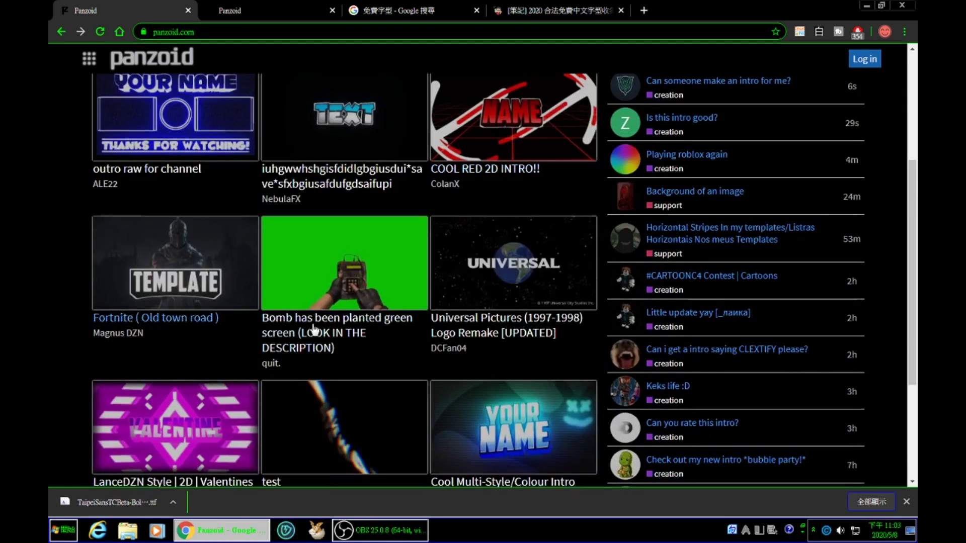
{"action": "scroll", "coordinate": [448, 327], "scroll_direction": "down", "scroll_amount": 4}
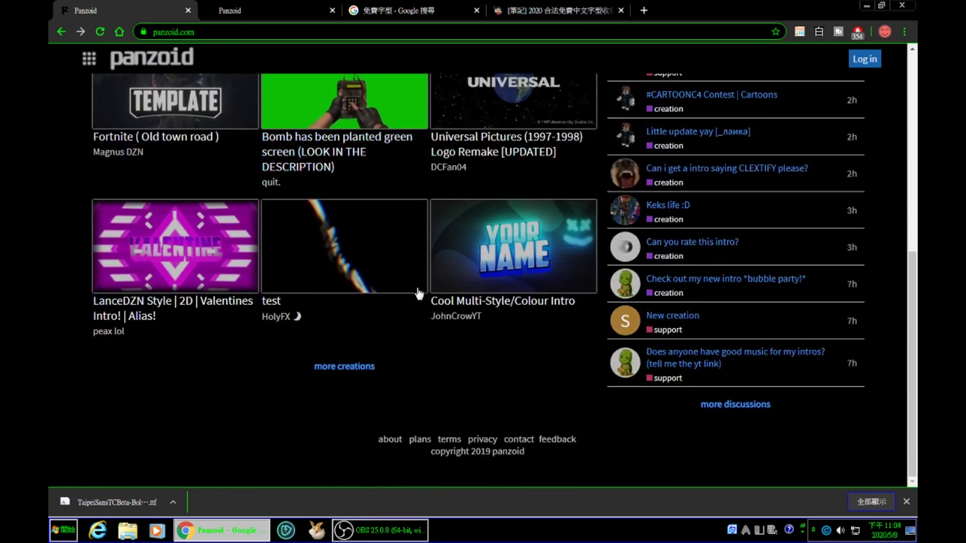
{"action": "scroll", "coordinate": [291, 295], "scroll_direction": "up", "scroll_amount": 3}
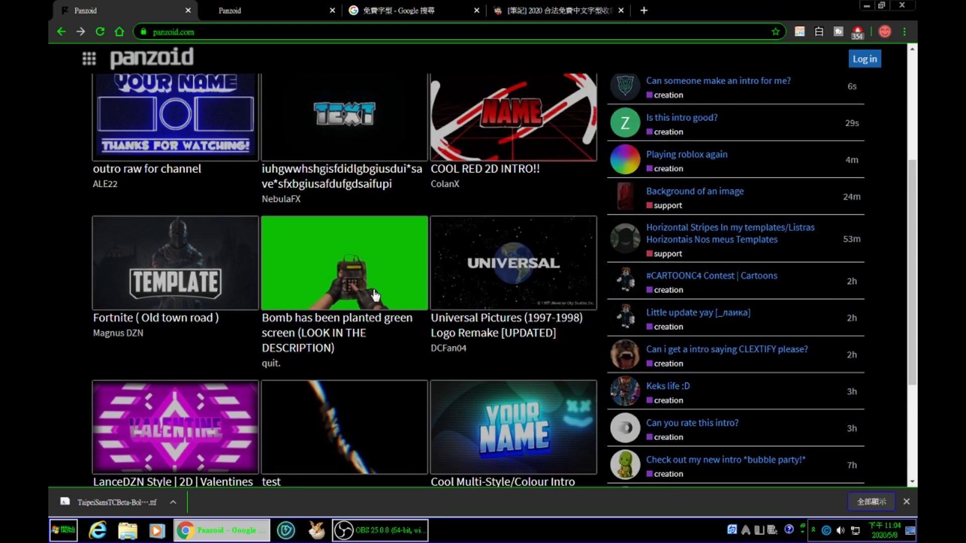
{"action": "scroll", "coordinate": [371, 292], "scroll_direction": "down", "scroll_amount": 2}
- Open the Cool Multi-Style/Colour Intro creation in Clipmaker
{"action": "left_click", "coordinate": [520, 364]}
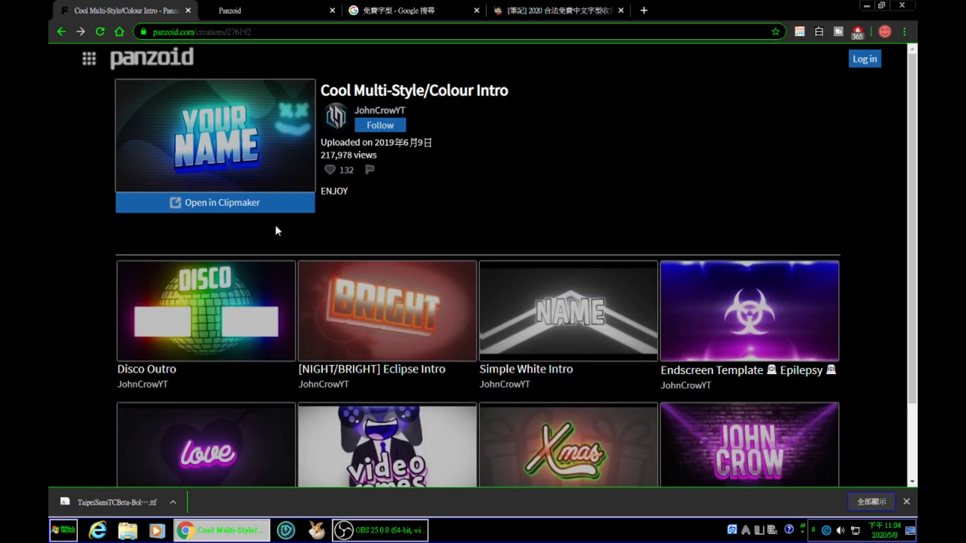
{"action": "scroll", "coordinate": [234, 210], "scroll_direction": "down", "scroll_amount": 1}
{"action": "scroll", "coordinate": [267, 185], "scroll_direction": "up", "scroll_amount": 1}
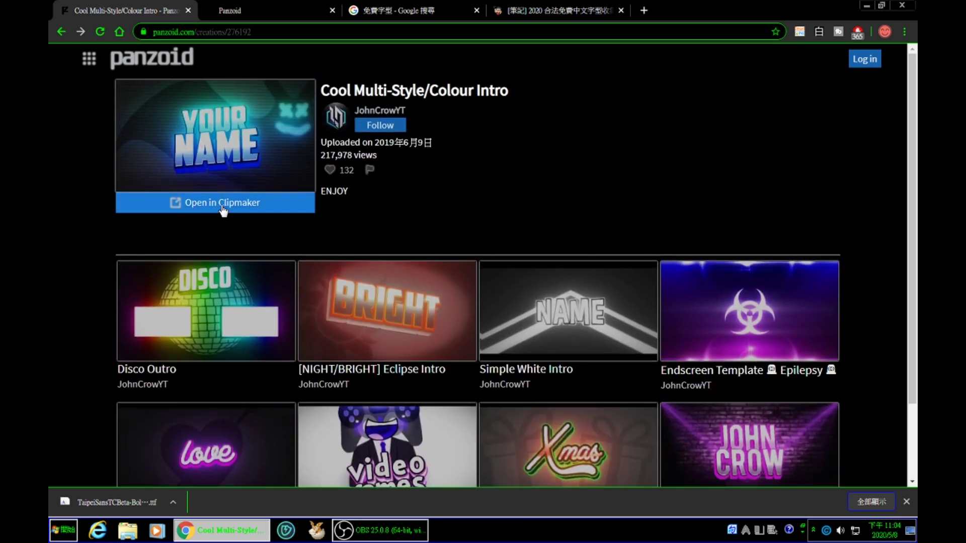
{"action": "left_click", "coordinate": [222, 205]}
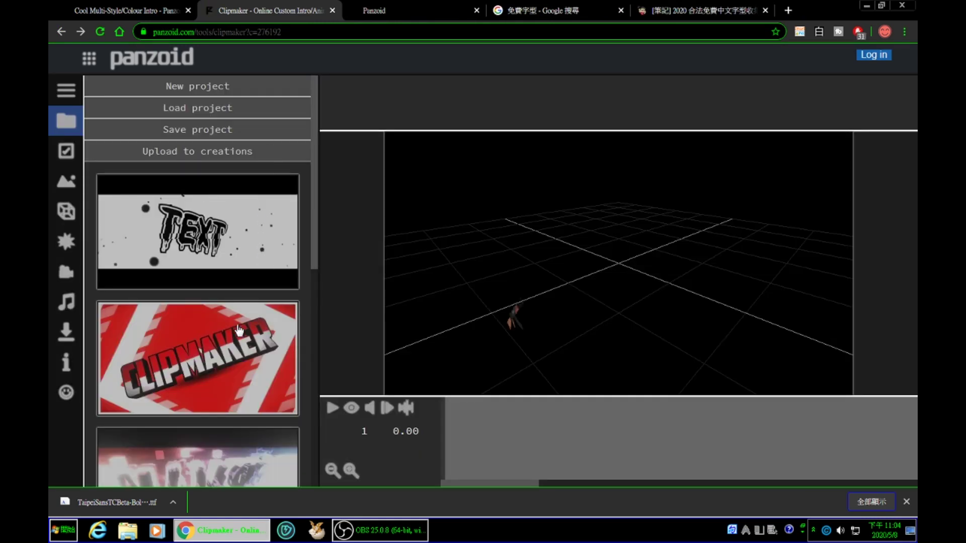
- Load the yellow TEMPLATE intro from the project gallery and show the settings of its first Template text object
{"action": "left_click_drag", "start_coordinate": [315, 214], "coordinate": [306, 407]}
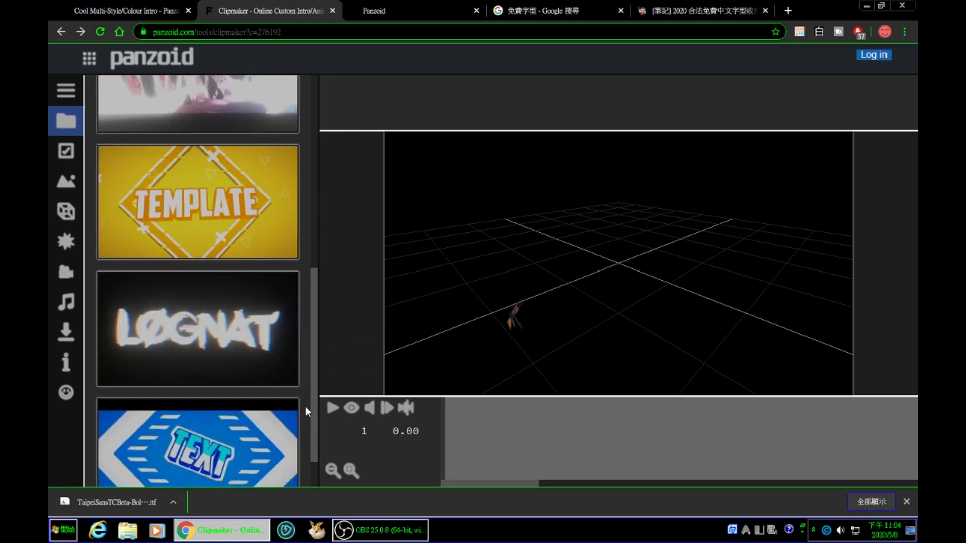
{"action": "left_click", "coordinate": [227, 225]}
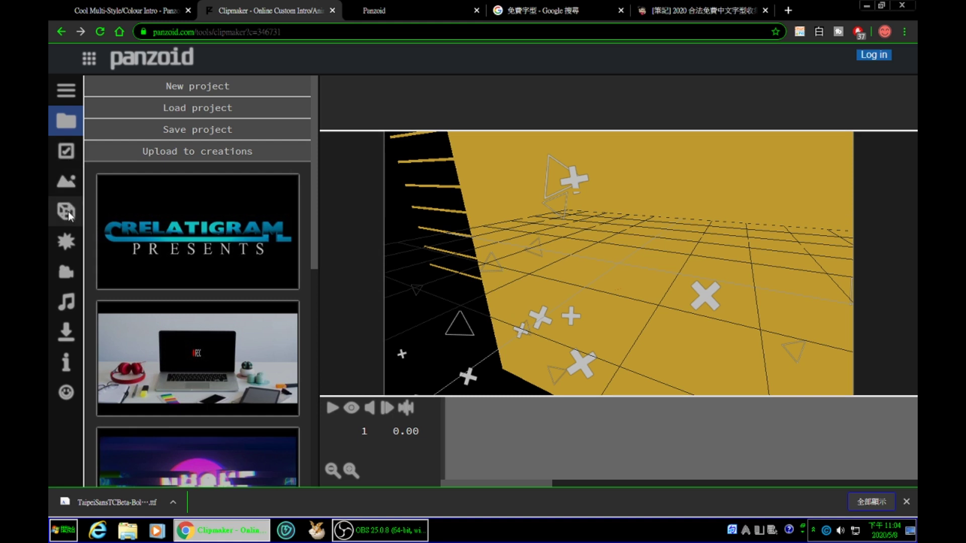
{"action": "left_click", "coordinate": [68, 211]}
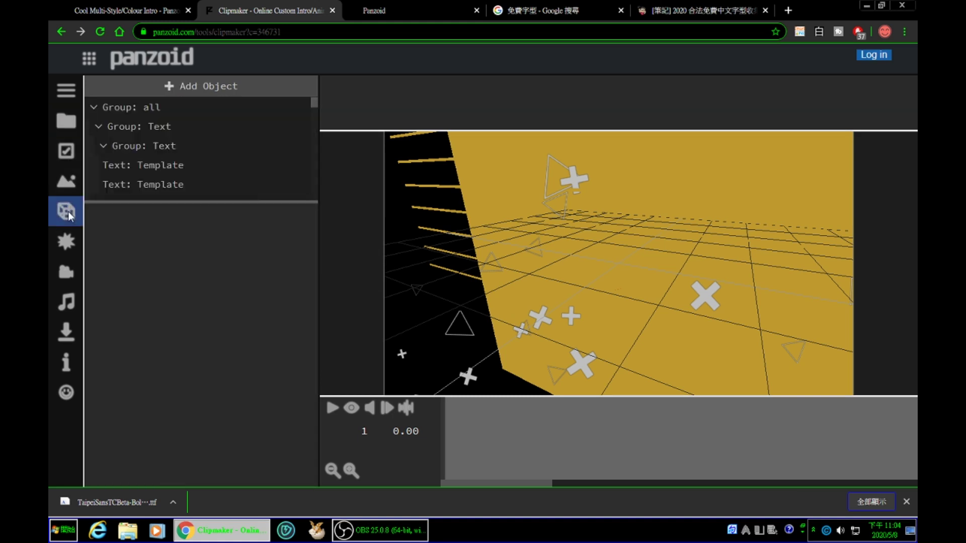
{"action": "left_click", "coordinate": [185, 170]}
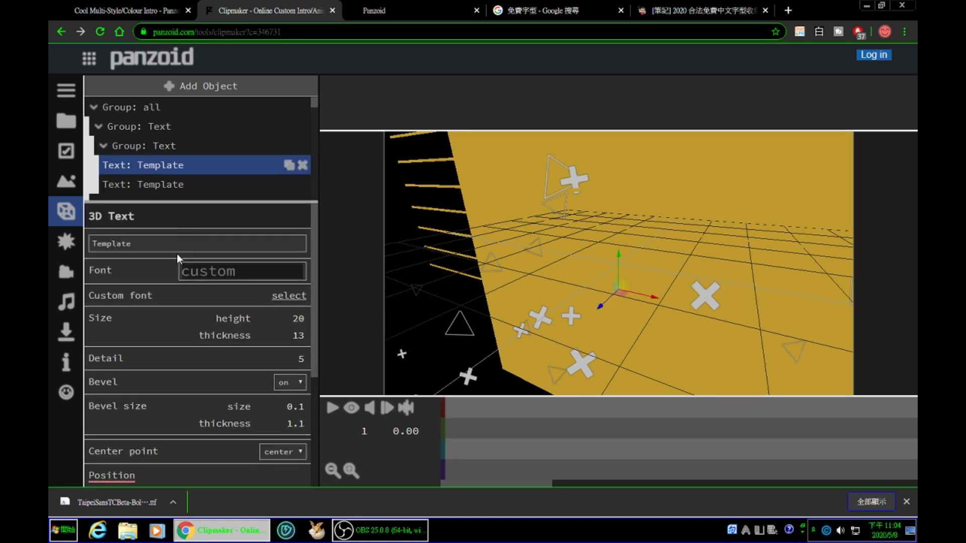
- Set the Template text's font to custom and view the file chooser for a custom font without picking a file
{"action": "left_click_drag", "start_coordinate": [168, 245], "coordinate": [71, 253]}
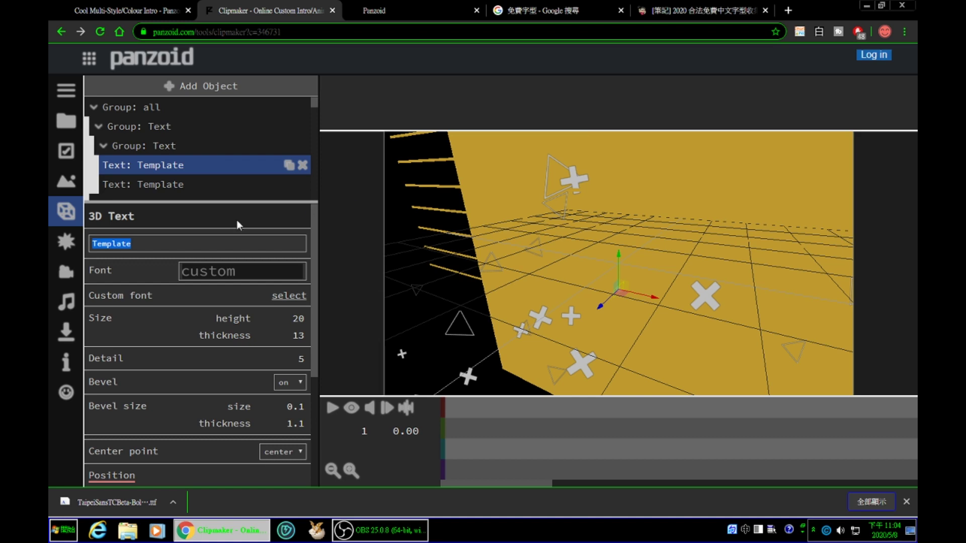
{"action": "left_click", "coordinate": [121, 271]}
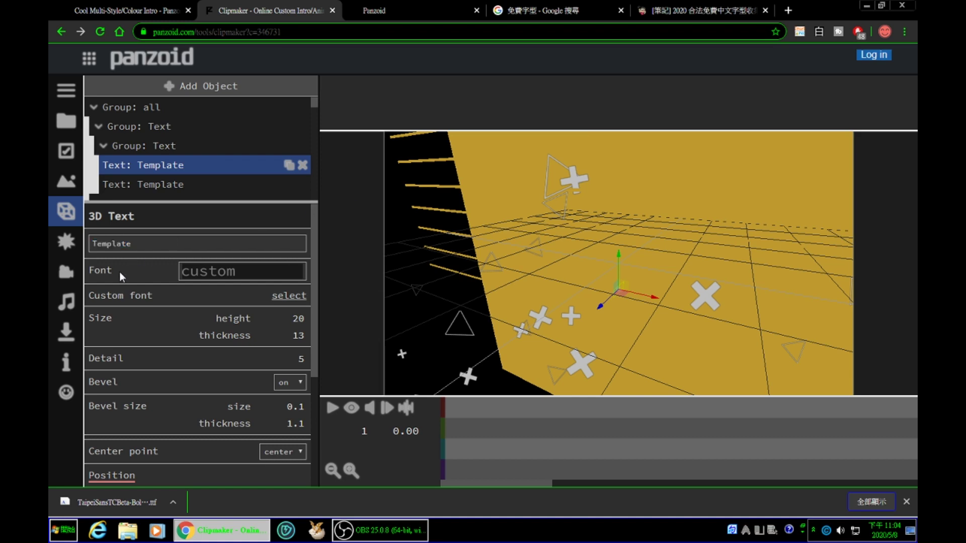
{"action": "left_click", "coordinate": [232, 276]}
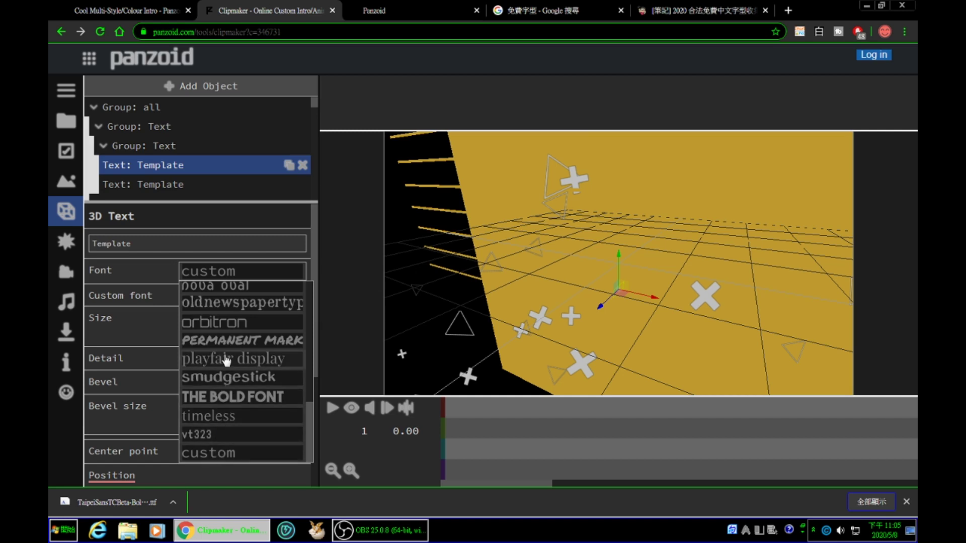
{"action": "left_click", "coordinate": [212, 455]}
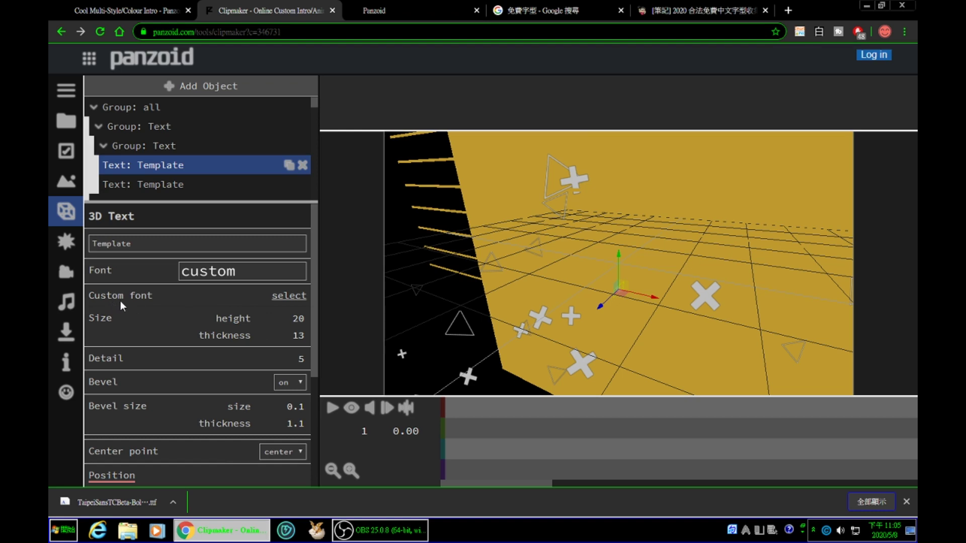
{"action": "left_click", "coordinate": [292, 297]}
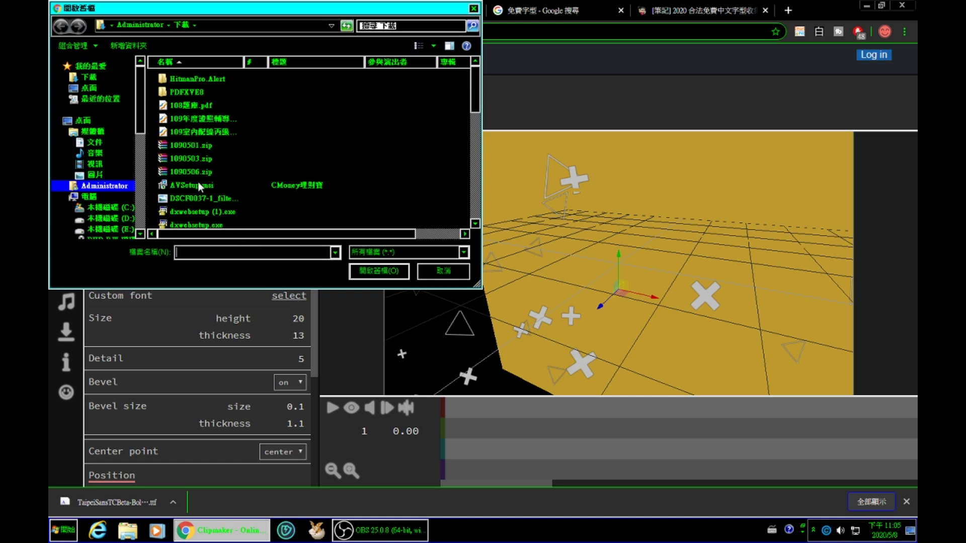
{"action": "left_click", "coordinate": [450, 272]}
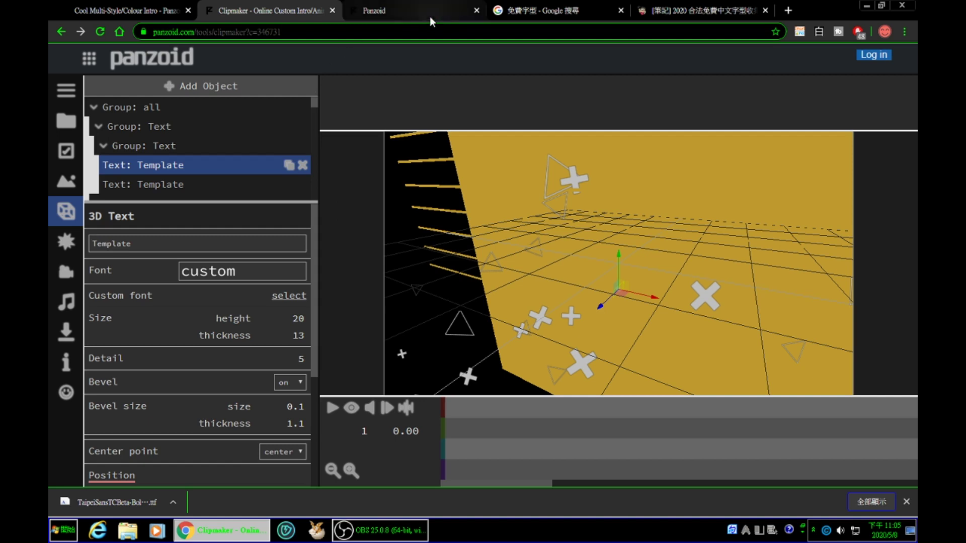
- Review the Google search for 免費字型 and its query text
{"action": "left_click", "coordinate": [550, 9]}
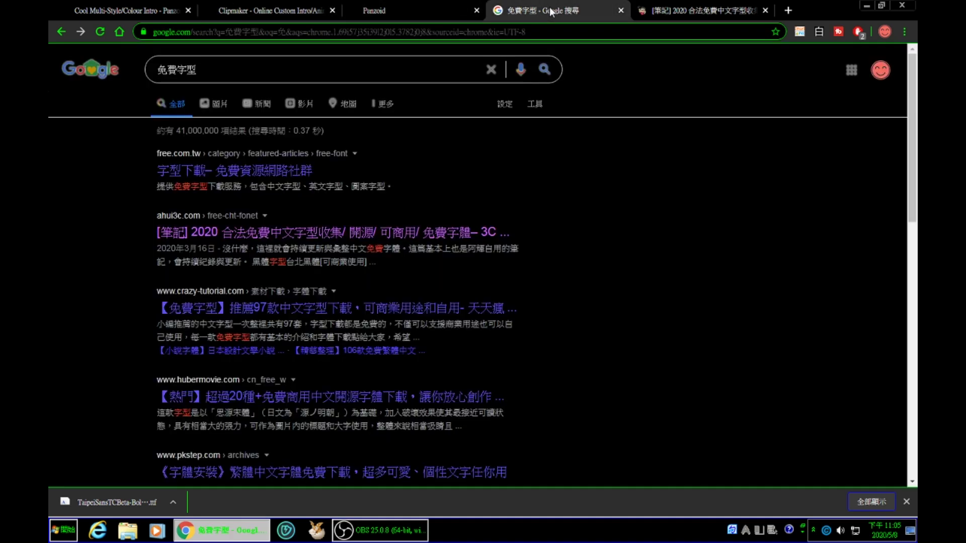
{"action": "left_click", "coordinate": [238, 70]}
{"action": "left_click_drag", "start_coordinate": [234, 71], "coordinate": [144, 69]}
{"action": "left_click", "coordinate": [137, 137]}
- Open the 台北黑體 download page from the ahui3c article on free Chinese fonts
{"action": "left_click", "coordinate": [697, 9]}
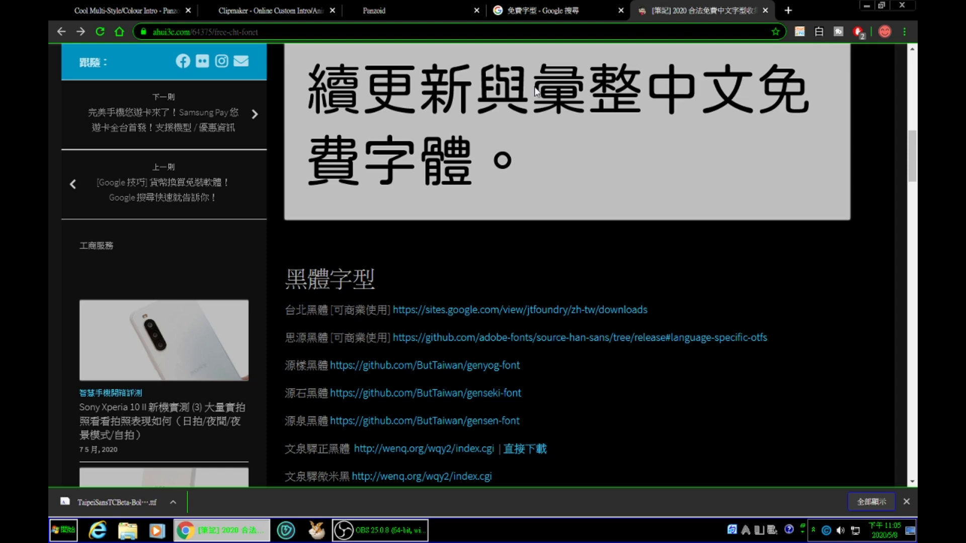
{"action": "scroll", "coordinate": [481, 165], "scroll_direction": "up", "scroll_amount": 3}
{"action": "scroll", "coordinate": [480, 270], "scroll_direction": "down", "scroll_amount": 2}
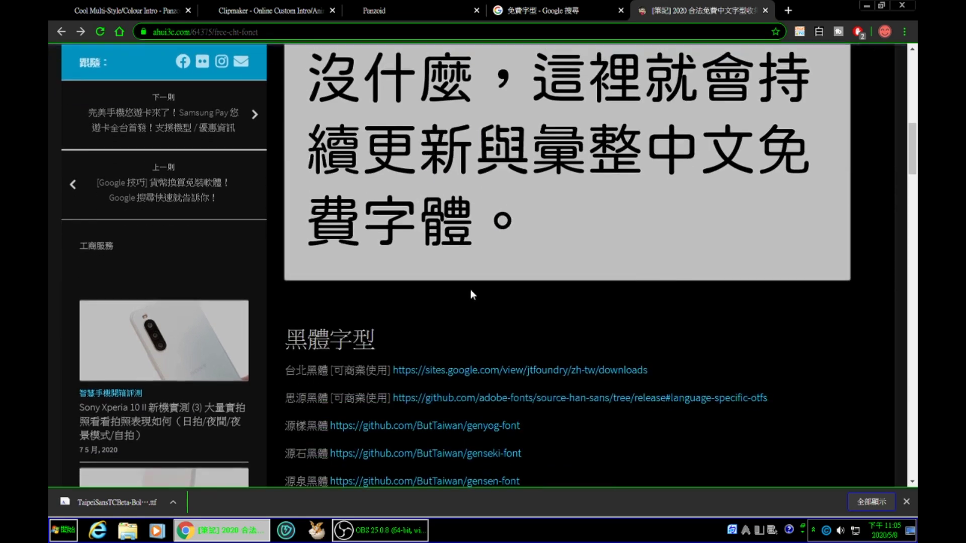
{"action": "left_click", "coordinate": [466, 377]}
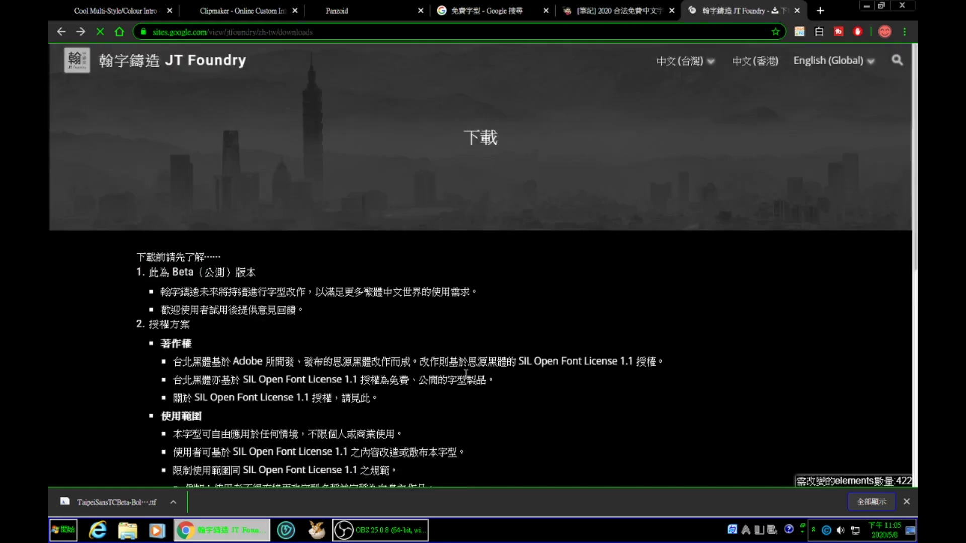
- Examine the JT Foundry download page's licence notes and its list of TTF font files
{"action": "scroll", "coordinate": [429, 267], "scroll_direction": "down", "scroll_amount": 10}
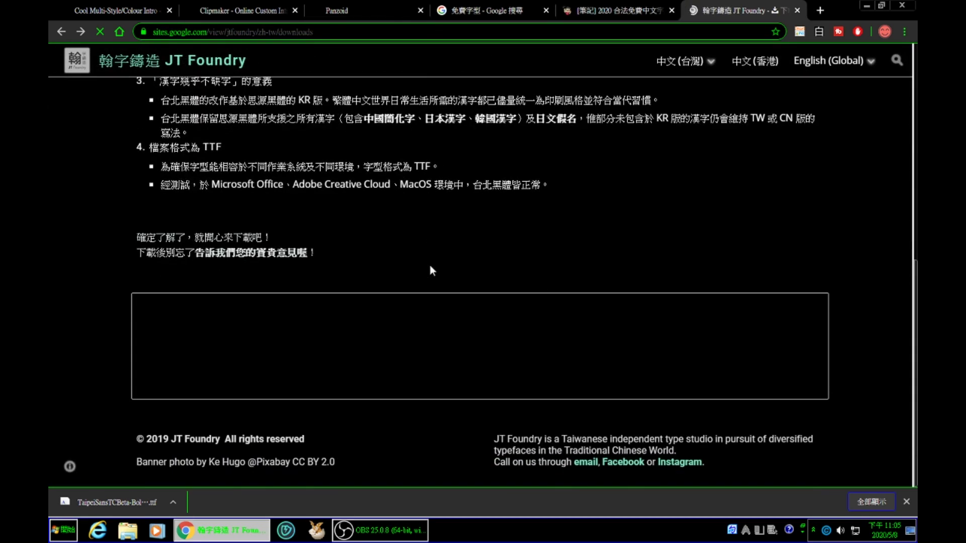
{"action": "scroll", "coordinate": [430, 267], "scroll_direction": "up", "scroll_amount": 8}
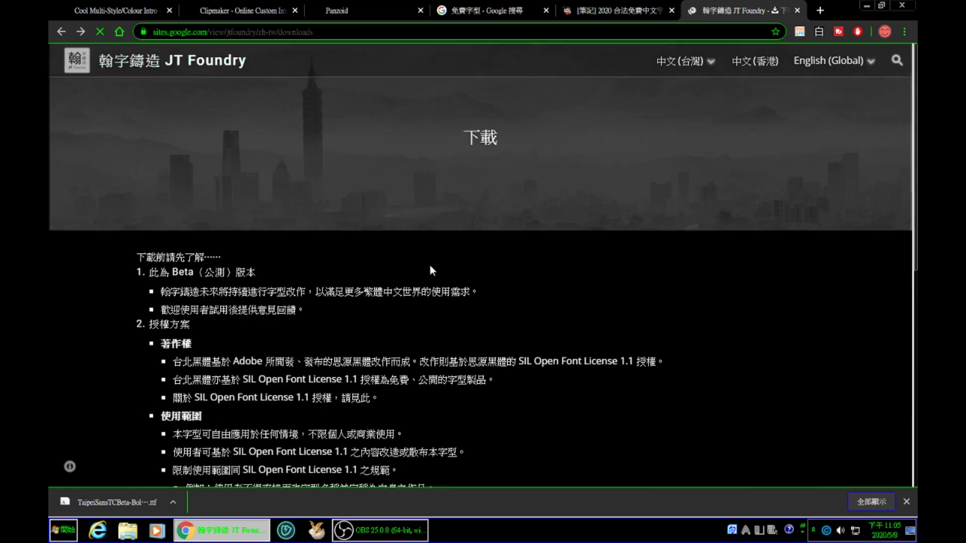
{"action": "scroll", "coordinate": [430, 270], "scroll_direction": "down", "scroll_amount": 8}
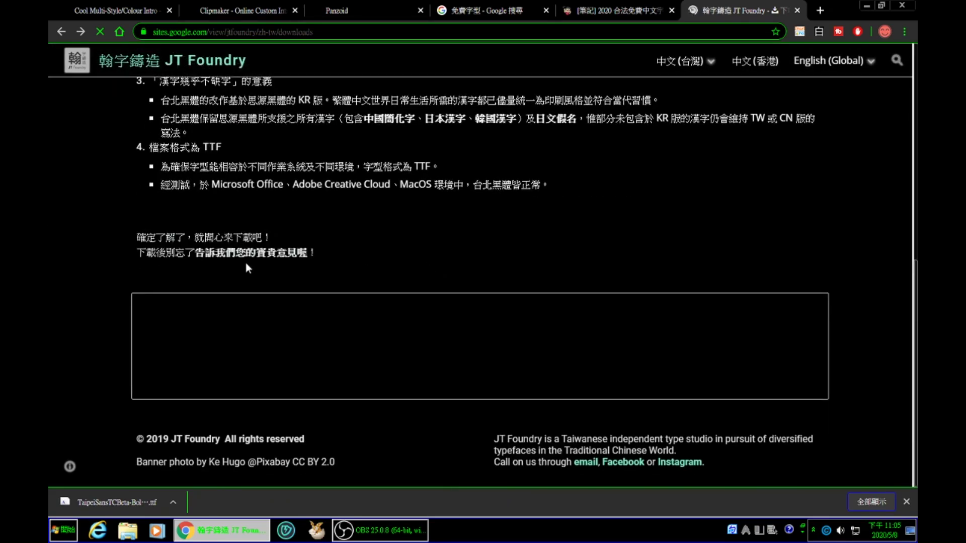
{"action": "scroll", "coordinate": [248, 263], "scroll_direction": "up", "scroll_amount": 6}
{"action": "scroll", "coordinate": [248, 262], "scroll_direction": "up", "scroll_amount": 1}
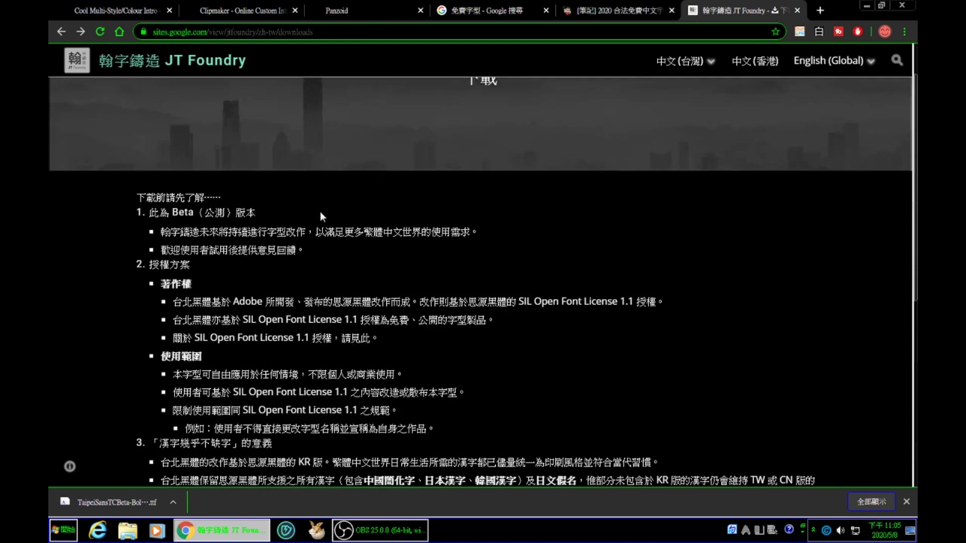
{"action": "scroll", "coordinate": [406, 145], "scroll_direction": "down", "scroll_amount": 7}
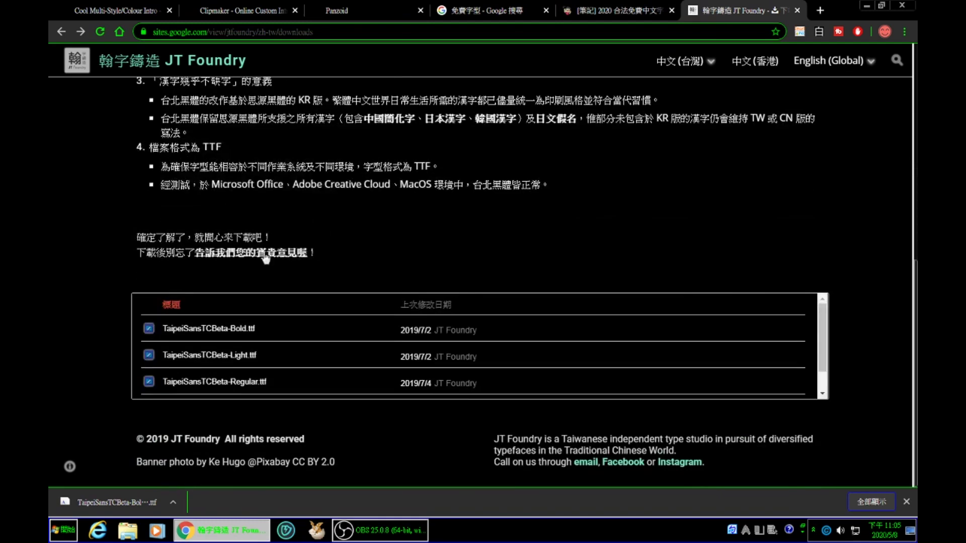
- Download the TaipeiSansTCBeta-Bold.ttf font file from the JT Foundry download list
{"action": "left_click", "coordinate": [199, 331]}
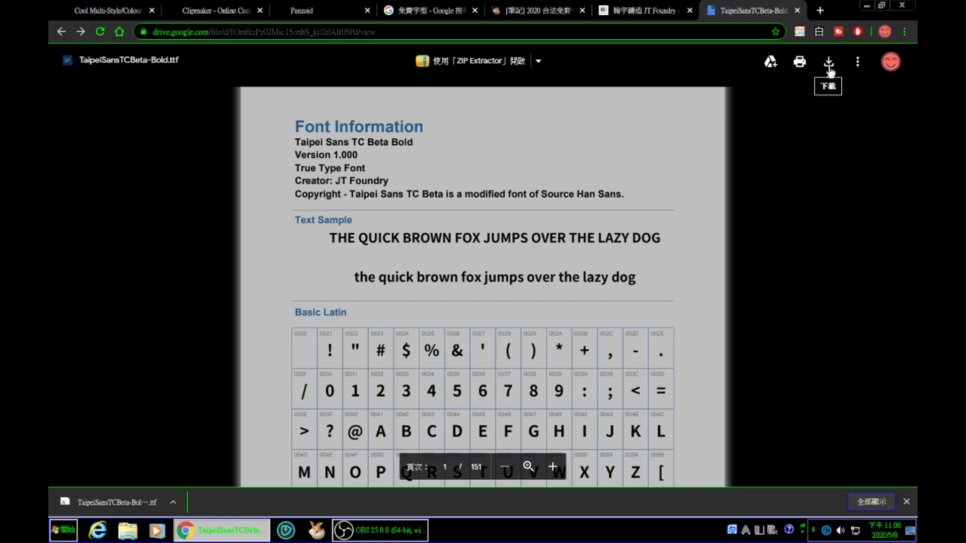
{"action": "left_click", "coordinate": [829, 62]}
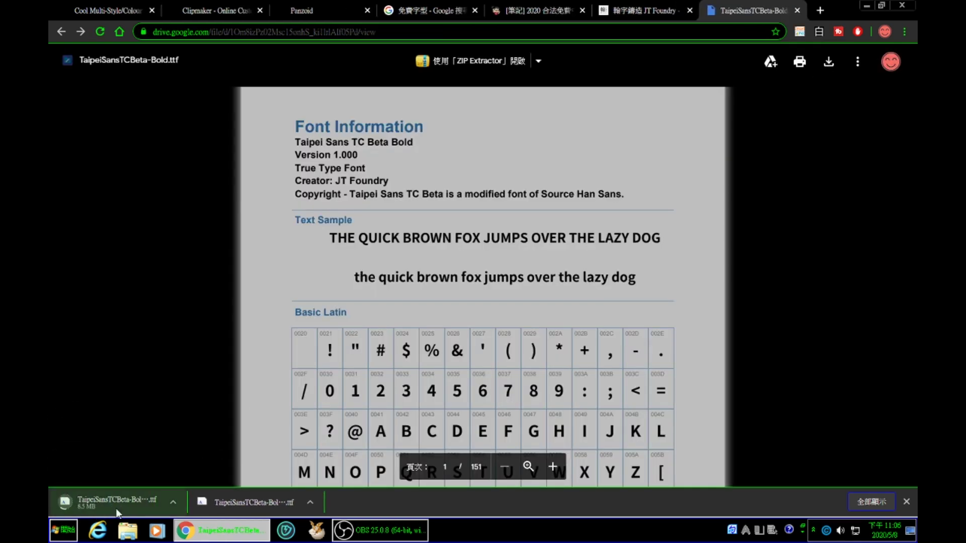
- Return to the Clipmaker project and load TaipeiSansTCBeta-Bold (1).ttf from the downloads folder as the first Template text's custom font
{"action": "left_click", "coordinate": [222, 9]}
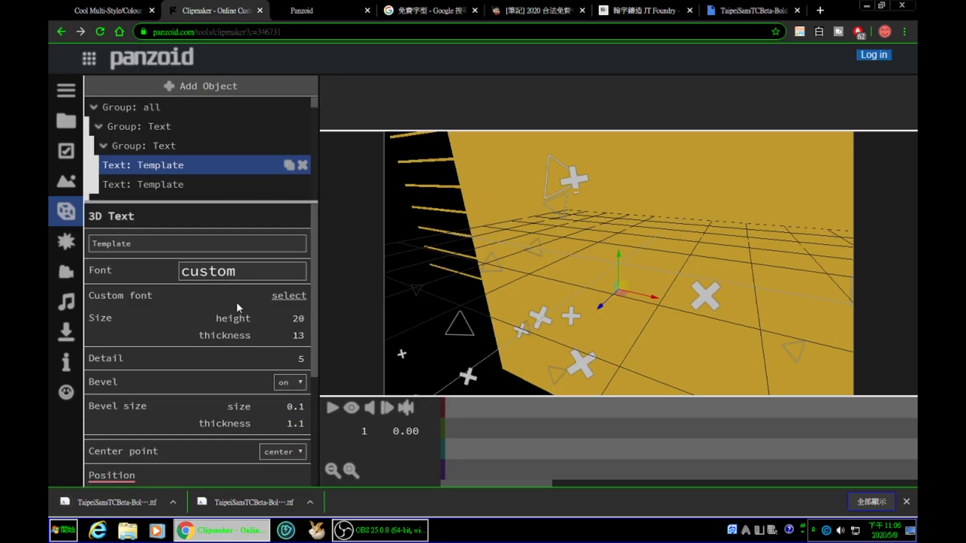
{"action": "left_click", "coordinate": [281, 301]}
{"action": "left_click", "coordinate": [285, 297]}
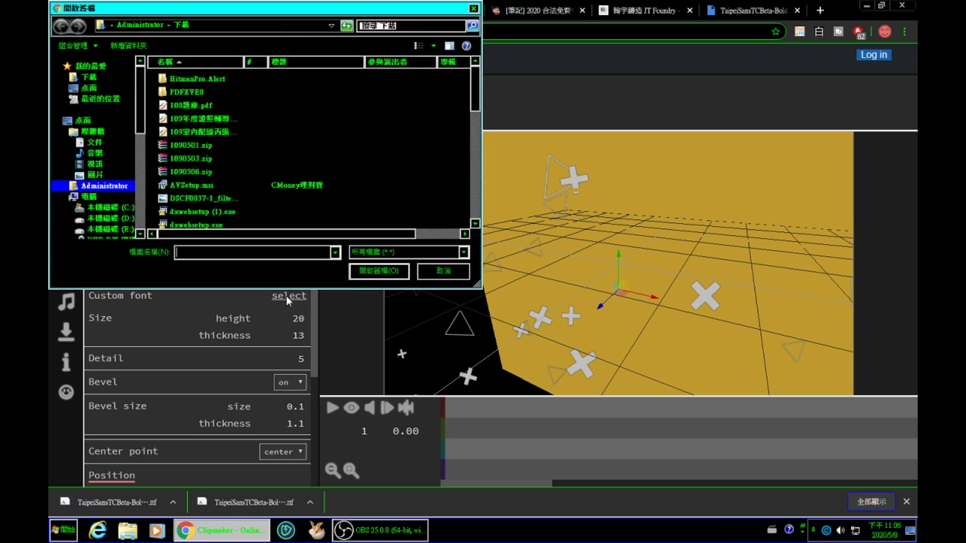
{"action": "left_click", "coordinate": [195, 185]}
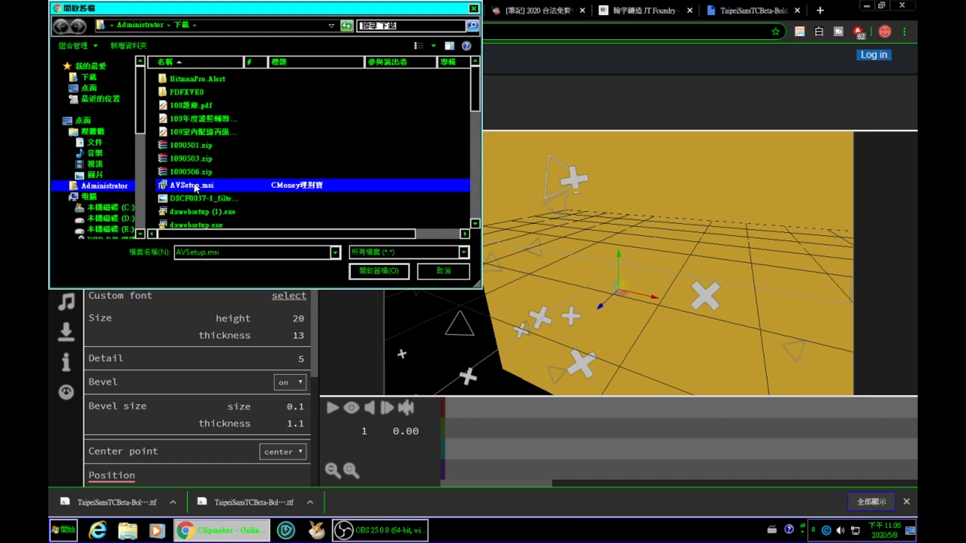
{"action": "key", "text": "t"}
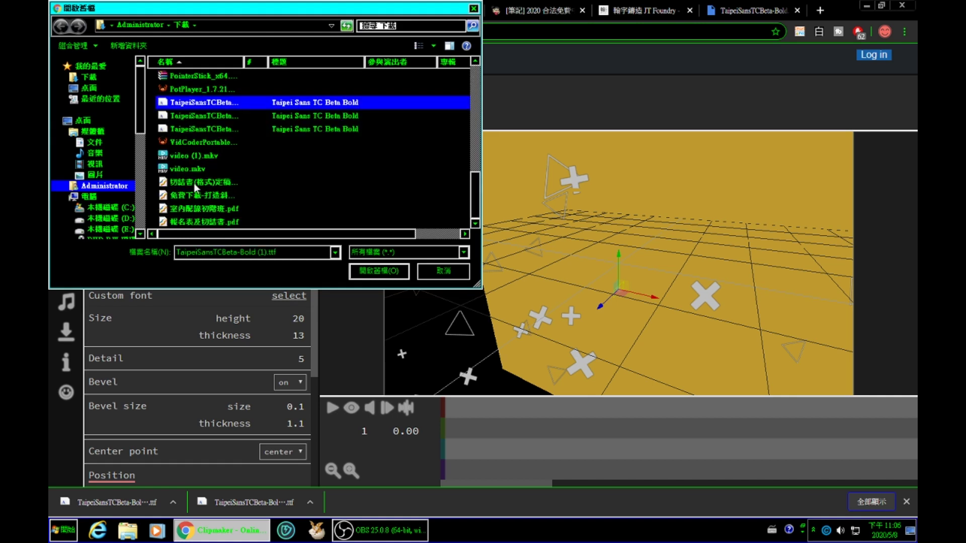
{"action": "left_click", "coordinate": [363, 270]}
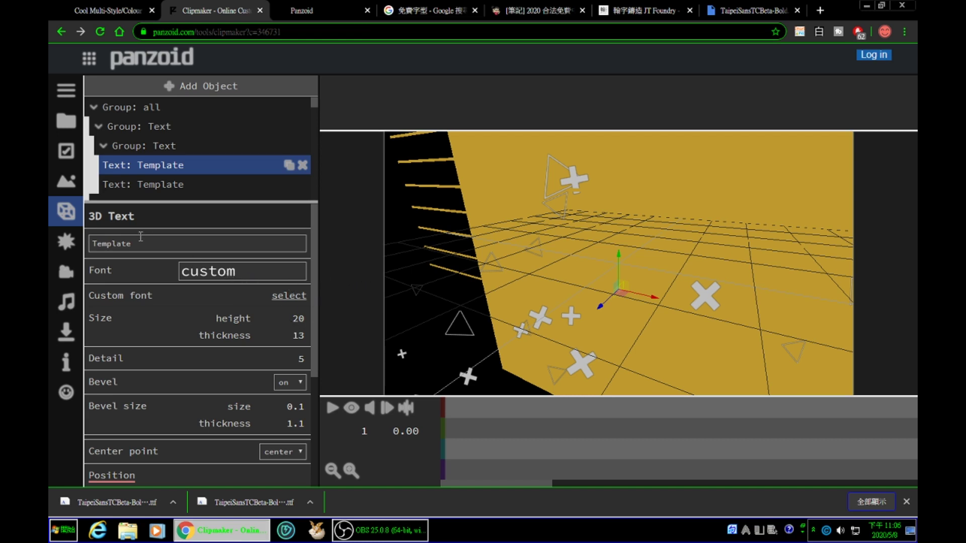
- Replace the wording of the first Template text object with 中文字
{"action": "left_click", "coordinate": [179, 167]}
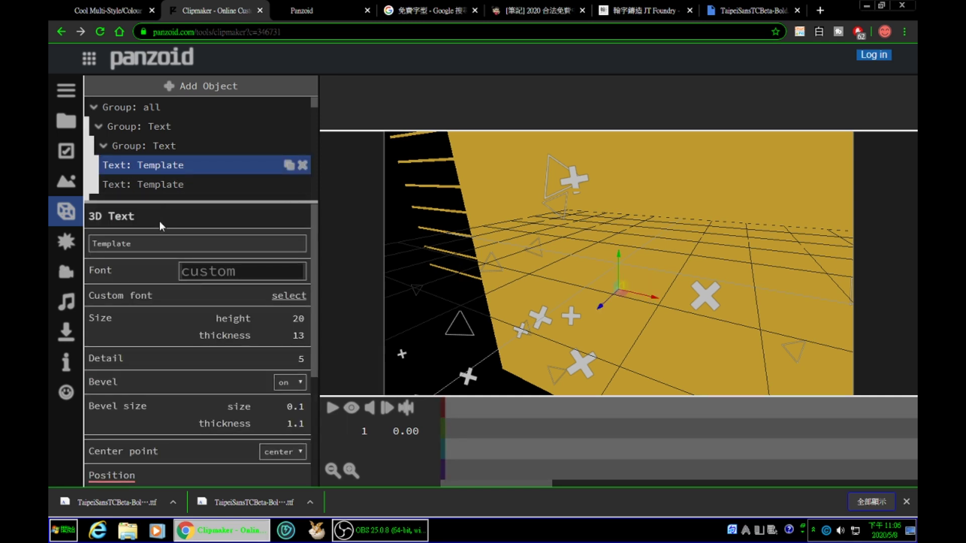
{"action": "left_click", "coordinate": [157, 244]}
{"action": "left_click_drag", "start_coordinate": [157, 243], "coordinate": [76, 243]}
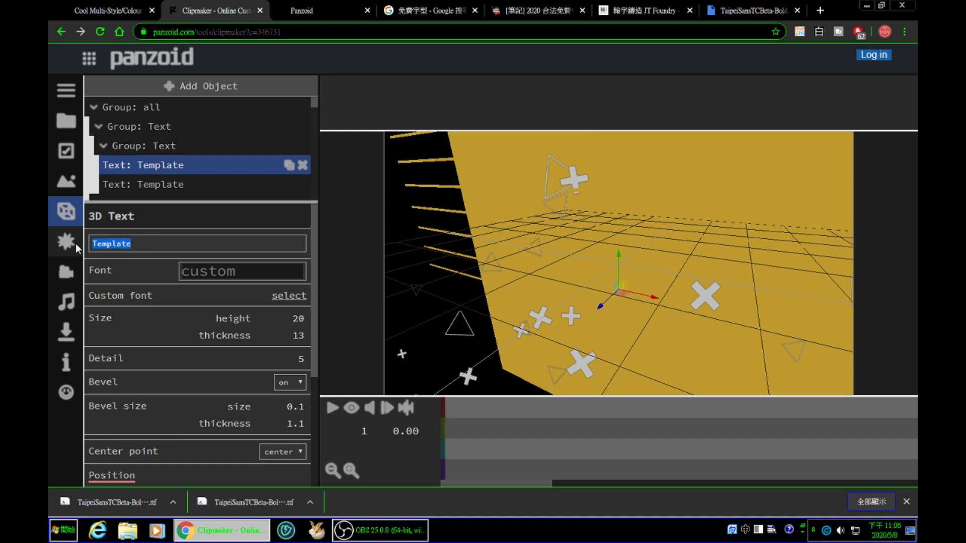
{"action": "type", "text": "中ㄨㄣ"}
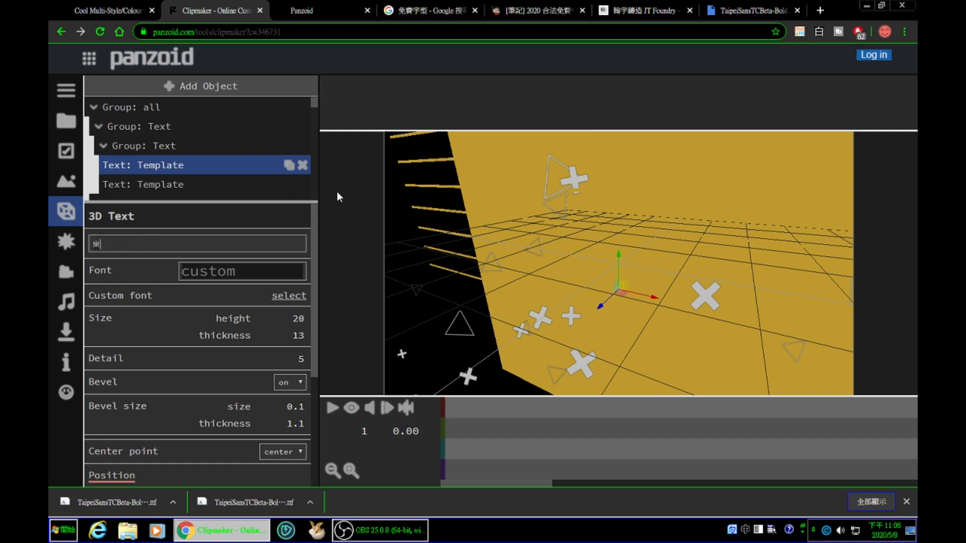
{"action": "type", "text": "文ㄗ"}
{"action": "key", "text": "Return"}
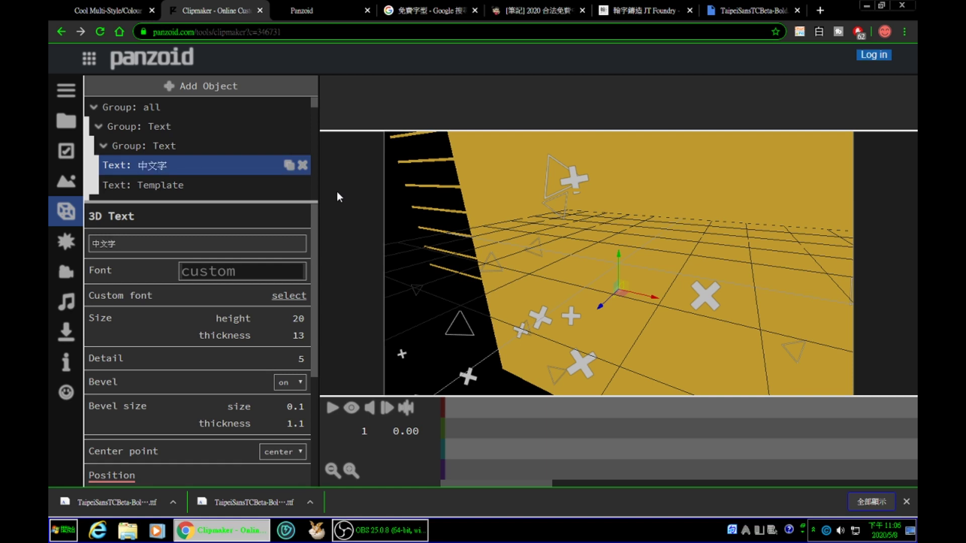
- Change the second text object in the group from Template to 中文字 as well
{"action": "left_click", "coordinate": [191, 188]}
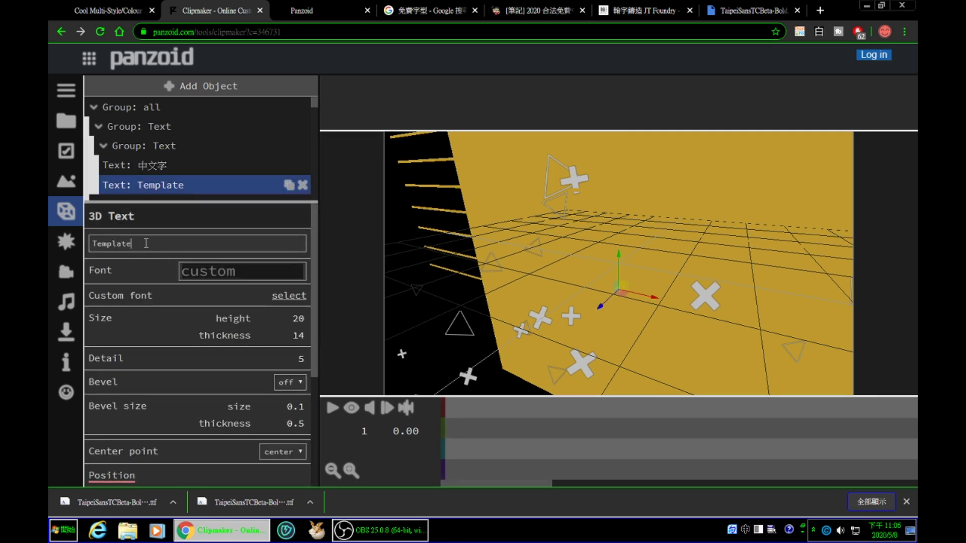
{"action": "left_click_drag", "start_coordinate": [161, 243], "coordinate": [55, 236]}
{"action": "type", "text": "中文"}
{"action": "type", "text": "ㄗ"}
{"action": "key", "text": "Return"}
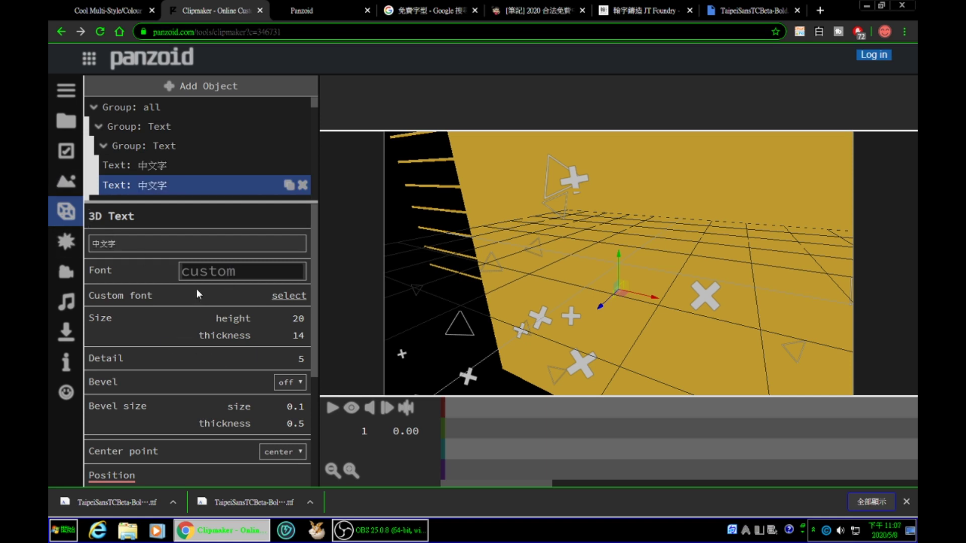
- Look through the object list and translate the Clipmaker page into Traditional Chinese
{"action": "scroll", "coordinate": [211, 165], "scroll_direction": "down", "scroll_amount": 1}
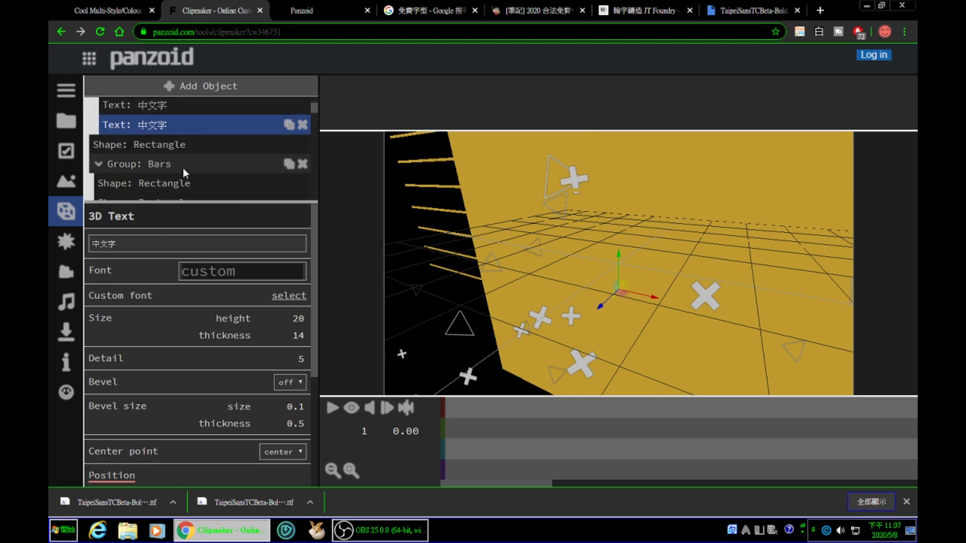
{"action": "scroll", "coordinate": [183, 171], "scroll_direction": "down", "scroll_amount": 1}
{"action": "scroll", "coordinate": [184, 171], "scroll_direction": "down", "scroll_amount": 4}
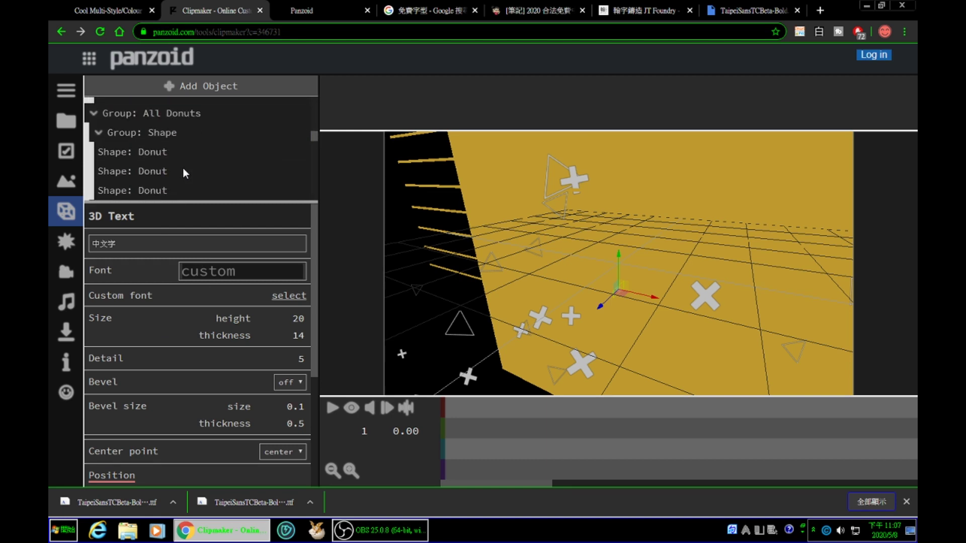
{"action": "scroll", "coordinate": [183, 168], "scroll_direction": "down", "scroll_amount": 3}
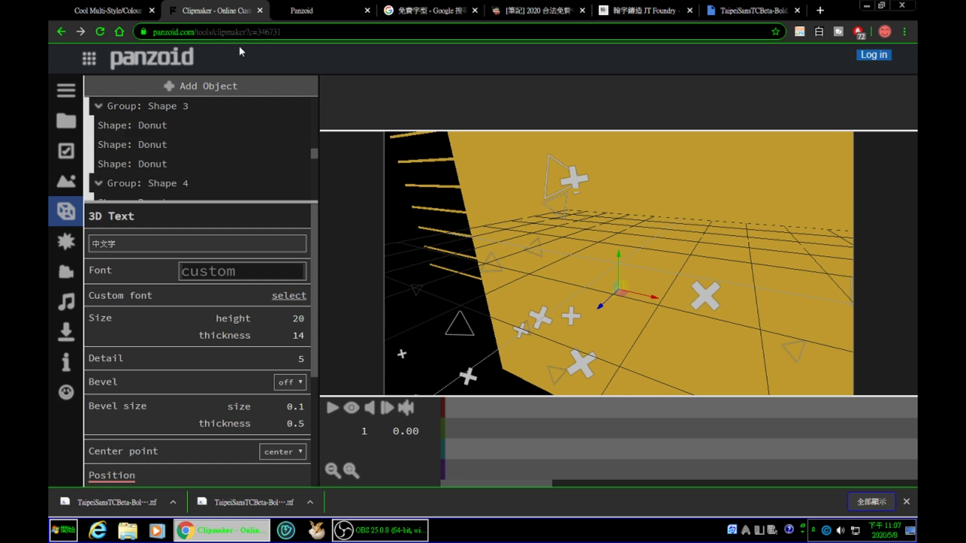
{"action": "right_click", "coordinate": [285, 62]}
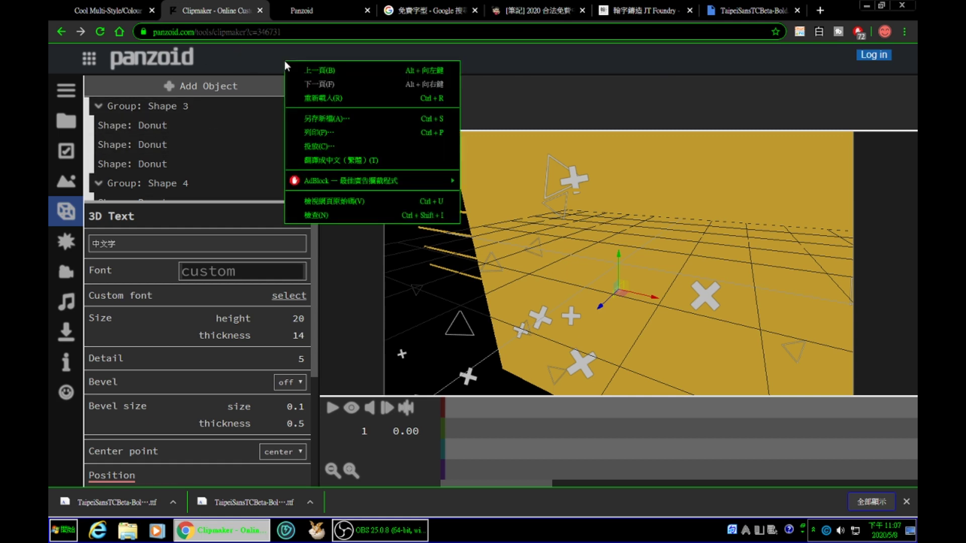
{"action": "left_click", "coordinate": [326, 159]}
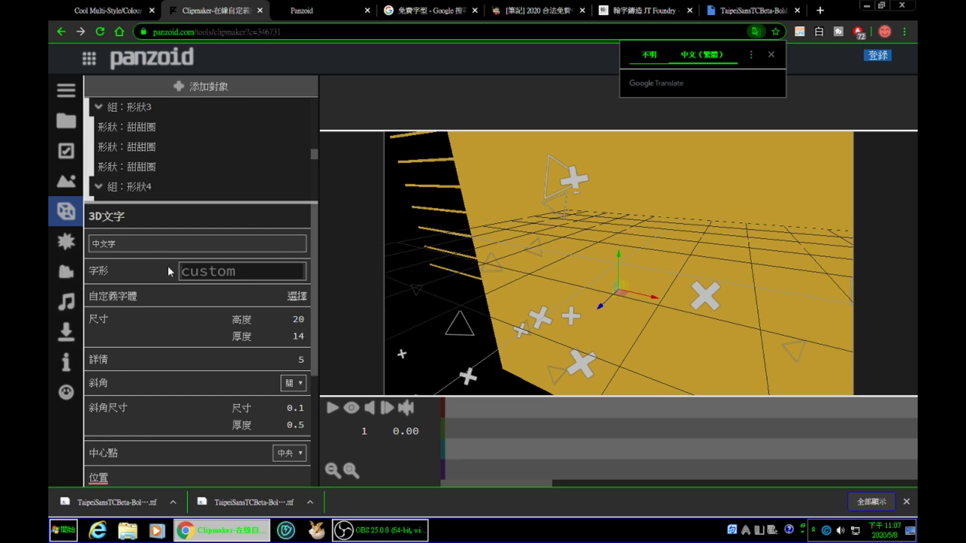
- Mute the preview, play the intro up to frame 292, and inspect the 中文字 text and its 3D text settings
{"action": "left_click_drag", "start_coordinate": [378, 321], "coordinate": [621, 267]}
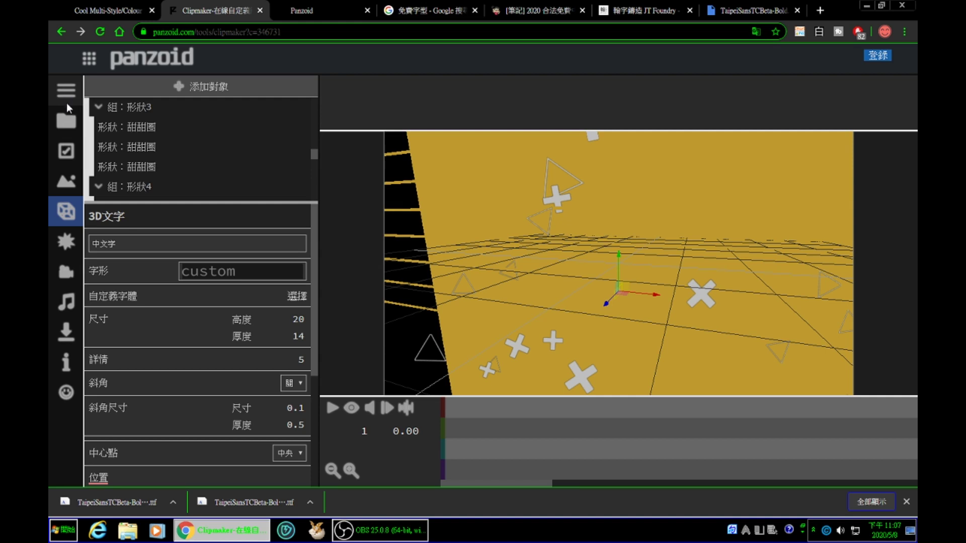
{"action": "left_click", "coordinate": [371, 412]}
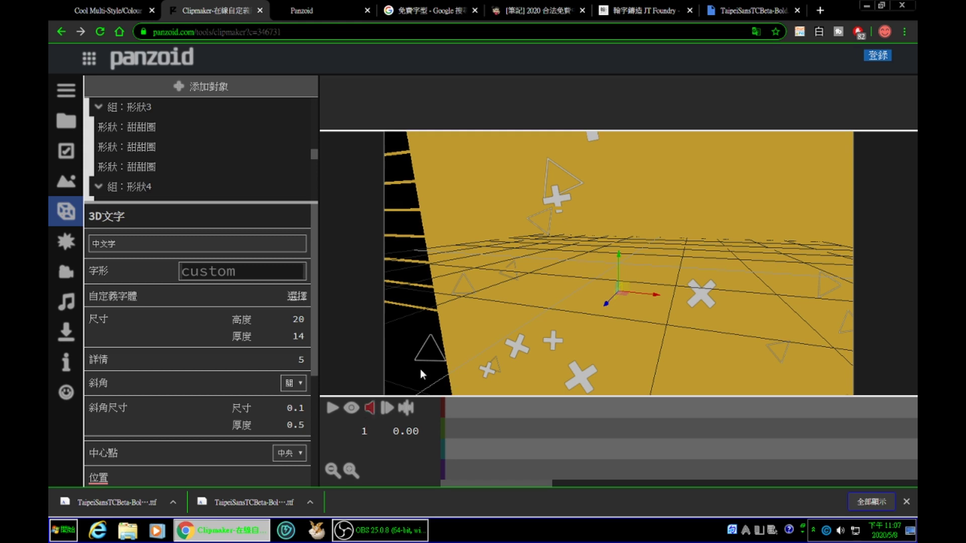
{"action": "left_click", "coordinate": [333, 409]}
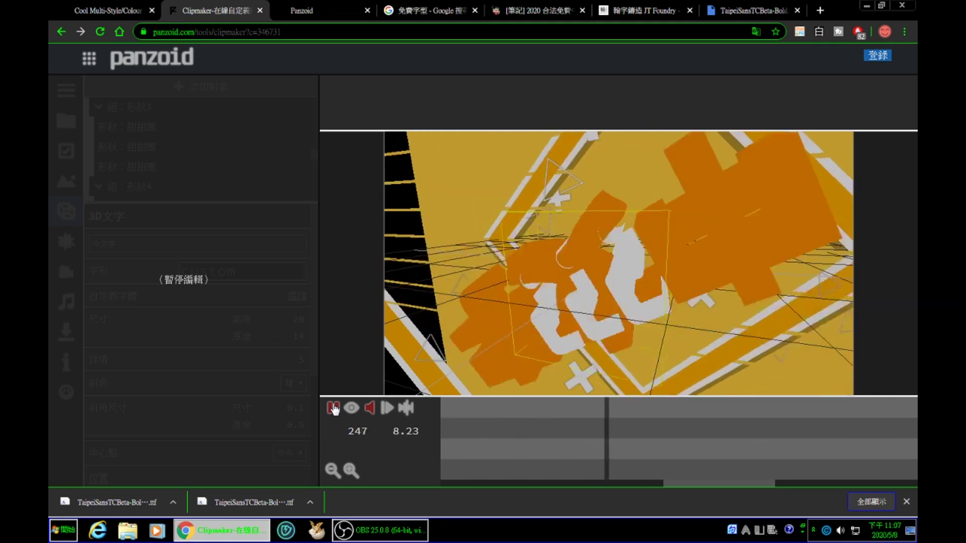
{"action": "left_click", "coordinate": [334, 408]}
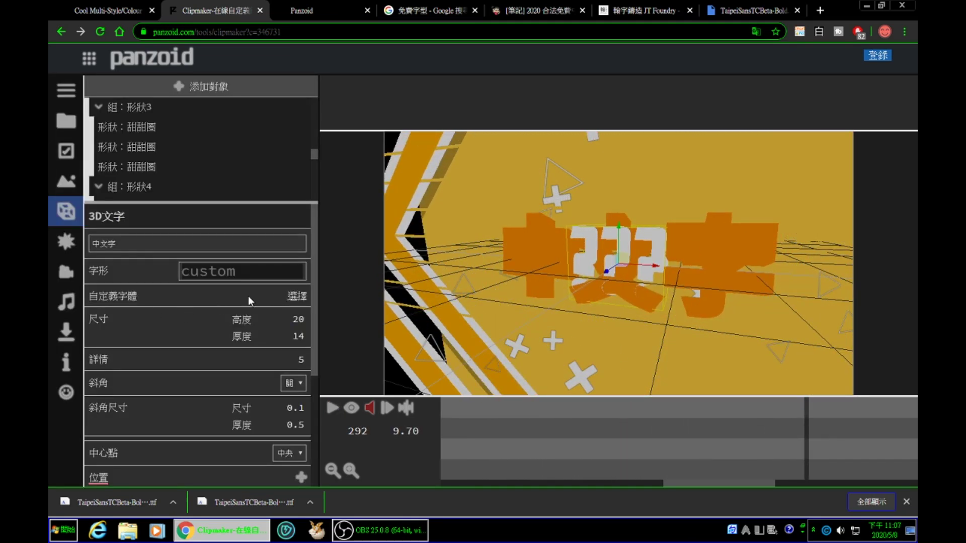
{"action": "scroll", "coordinate": [230, 298], "scroll_direction": "down", "scroll_amount": 1}
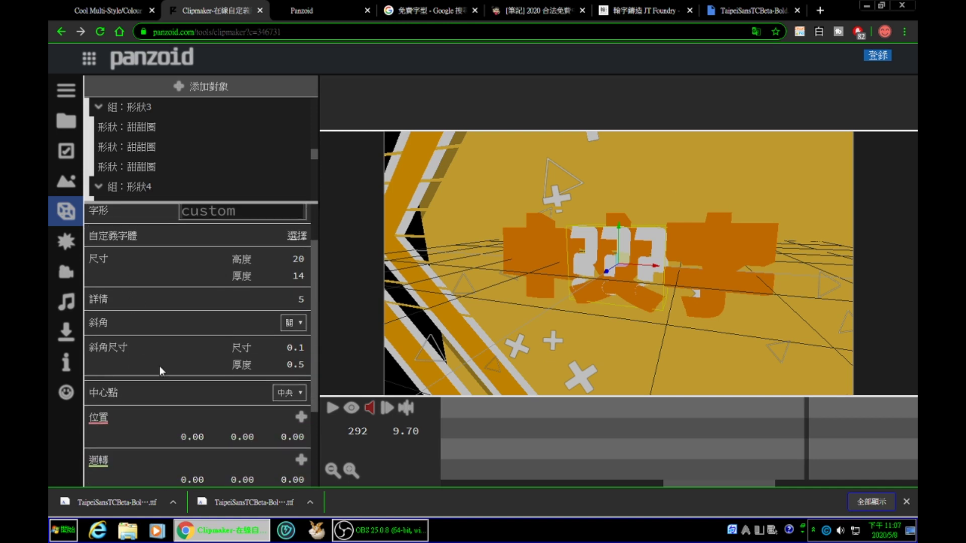
{"action": "scroll", "coordinate": [164, 376], "scroll_direction": "down", "scroll_amount": 2}
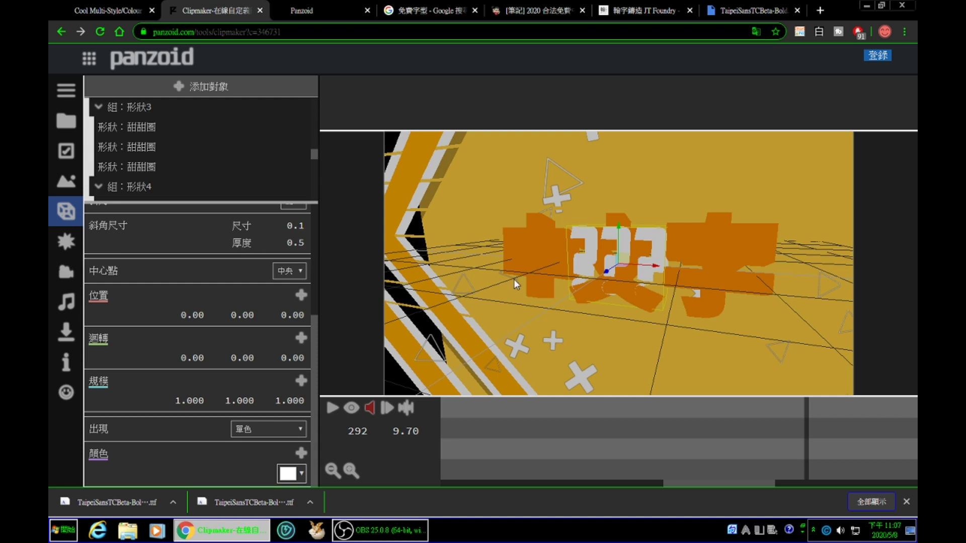
{"action": "left_click_drag", "start_coordinate": [691, 282], "coordinate": [523, 272]}
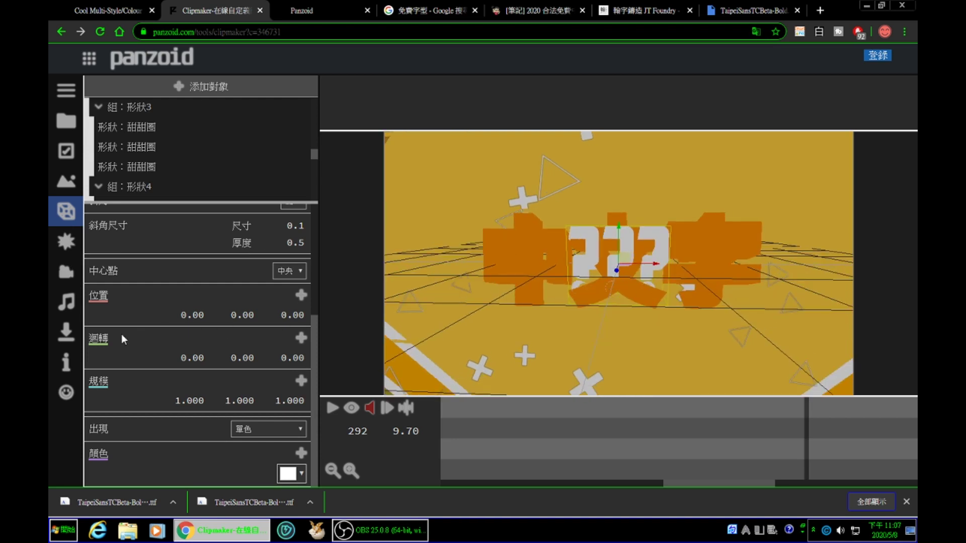
- Render the intro as .mkv (vp8 / opus) in balanced mode and download the finished video
{"action": "left_click", "coordinate": [65, 333]}
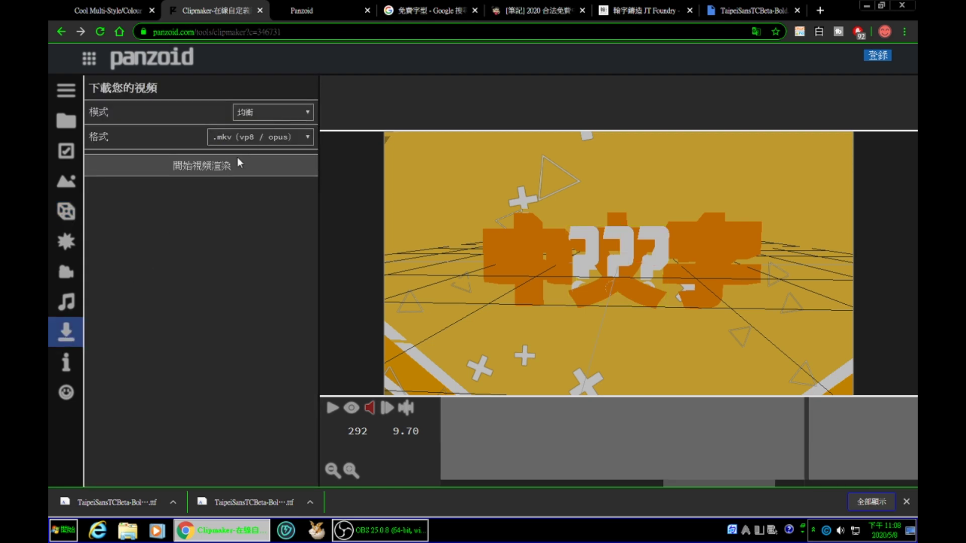
{"action": "left_click", "coordinate": [194, 166]}
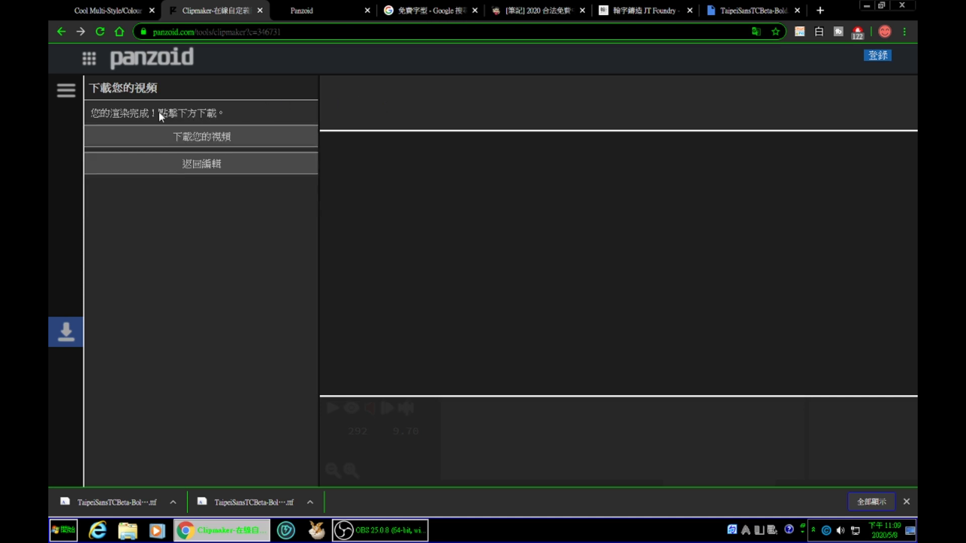
{"action": "left_click", "coordinate": [237, 144]}
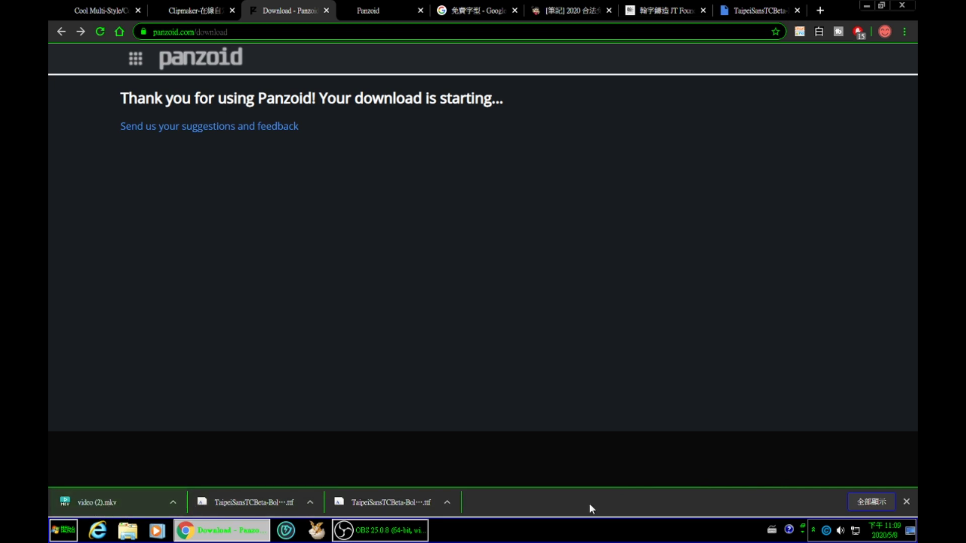
- Switch to Movavi Video Editor Plus and import the downloaded video (2).mkv into the media bin
{"action": "left_click", "coordinate": [910, 531]}
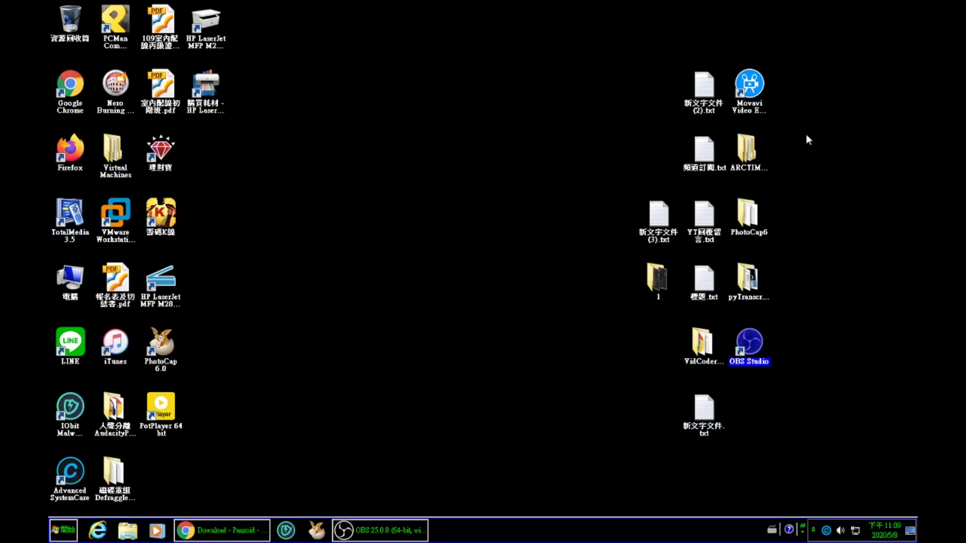
{"action": "double_click", "coordinate": [761, 108]}
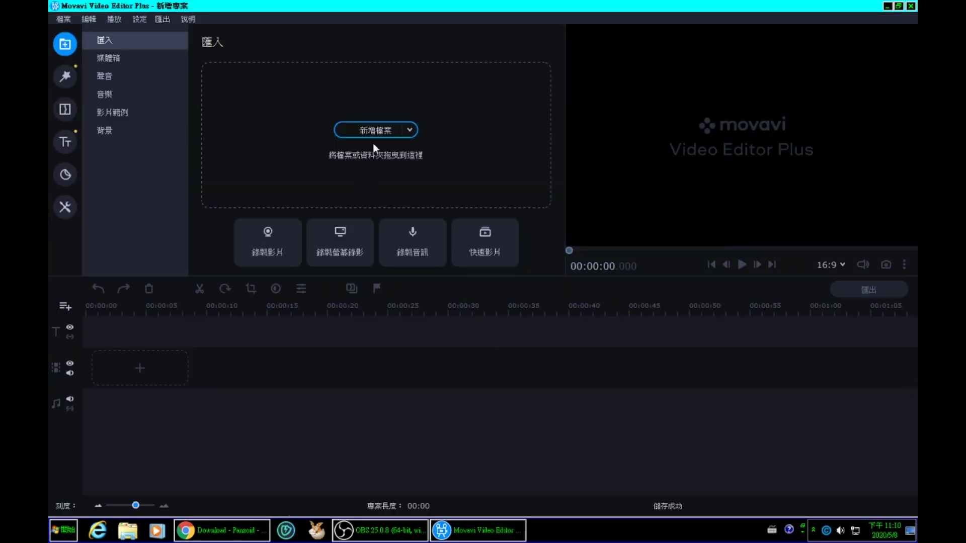
{"action": "left_click", "coordinate": [378, 131]}
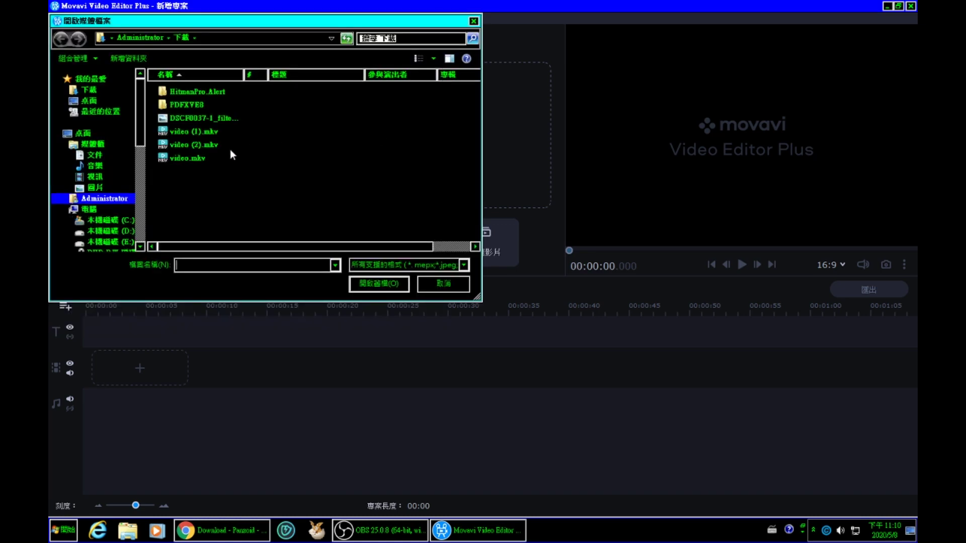
{"action": "left_click", "coordinate": [221, 530]}
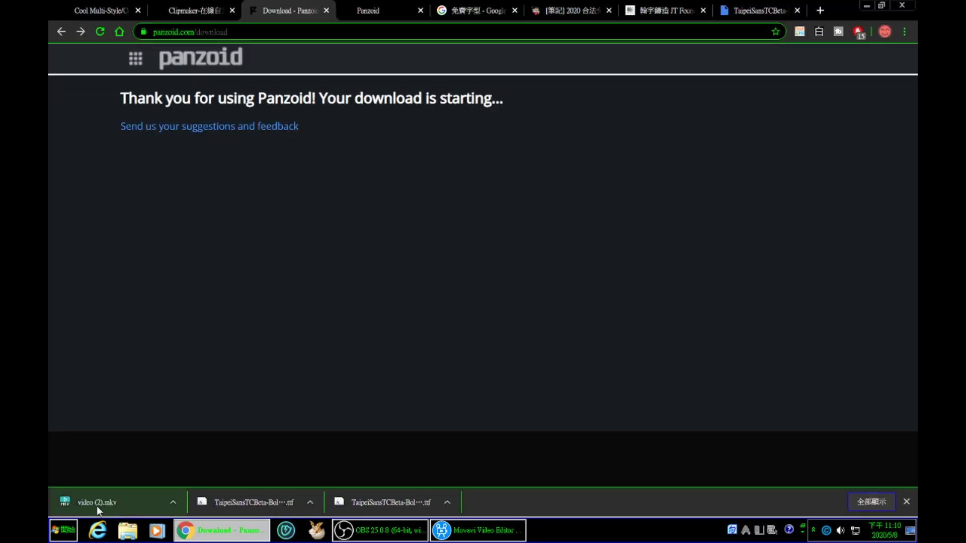
{"action": "left_click", "coordinate": [478, 530]}
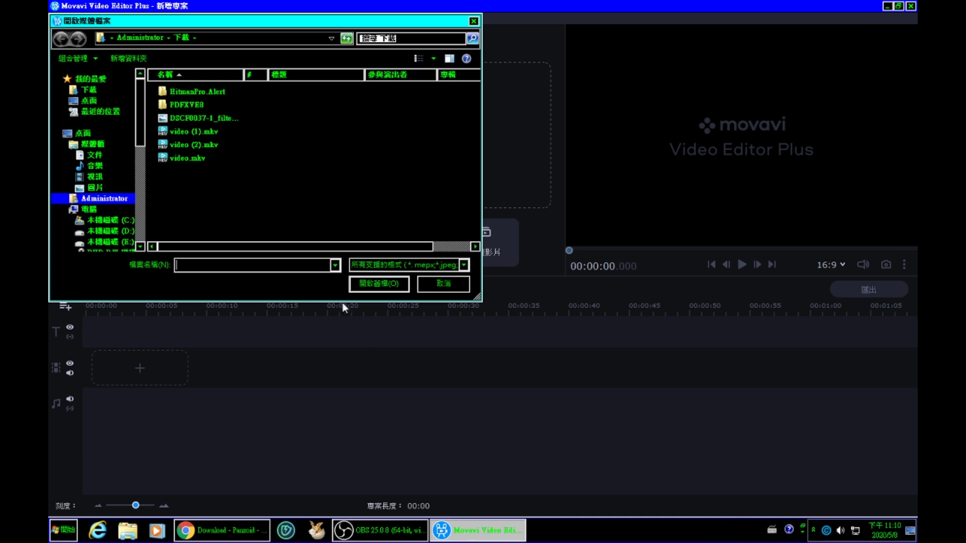
{"action": "left_click", "coordinate": [192, 148]}
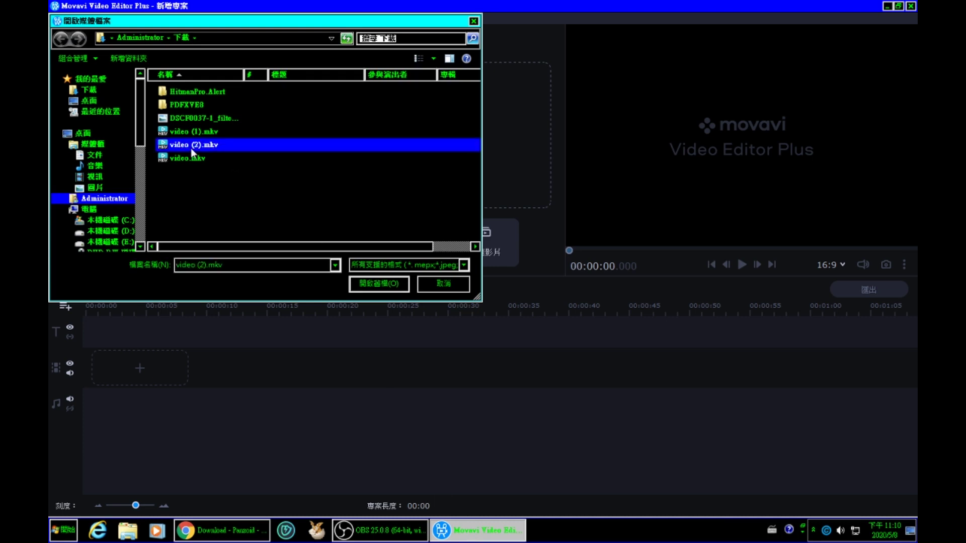
{"action": "left_click", "coordinate": [388, 284]}
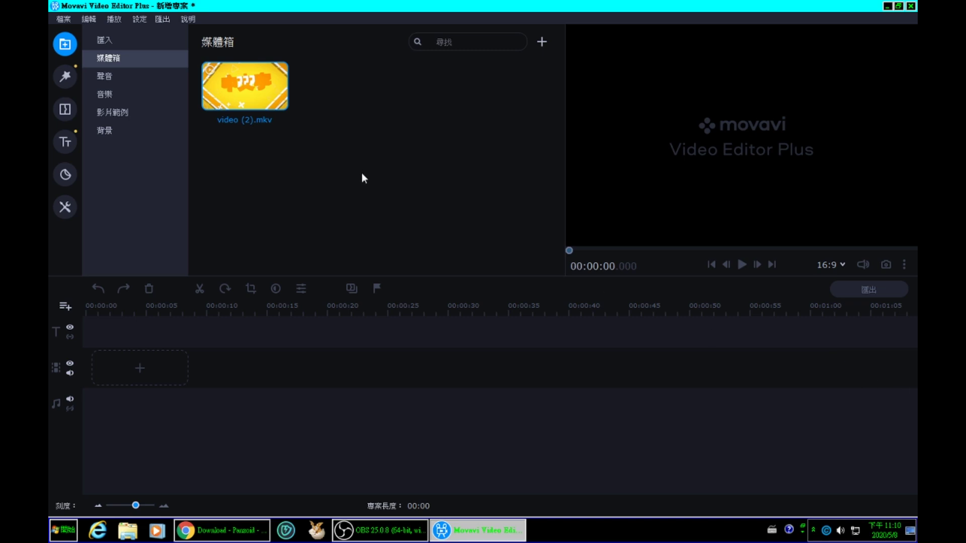
- Place video (2).mkv on the timeline without its audio and play the clip through from the start
{"action": "double_click", "coordinate": [248, 103]}
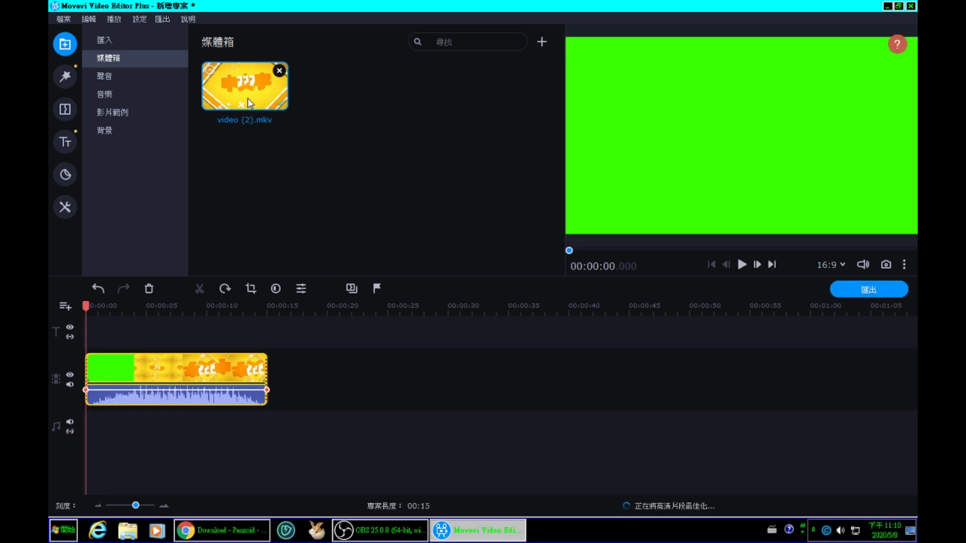
{"action": "mouse_move", "coordinate": [117, 389]}
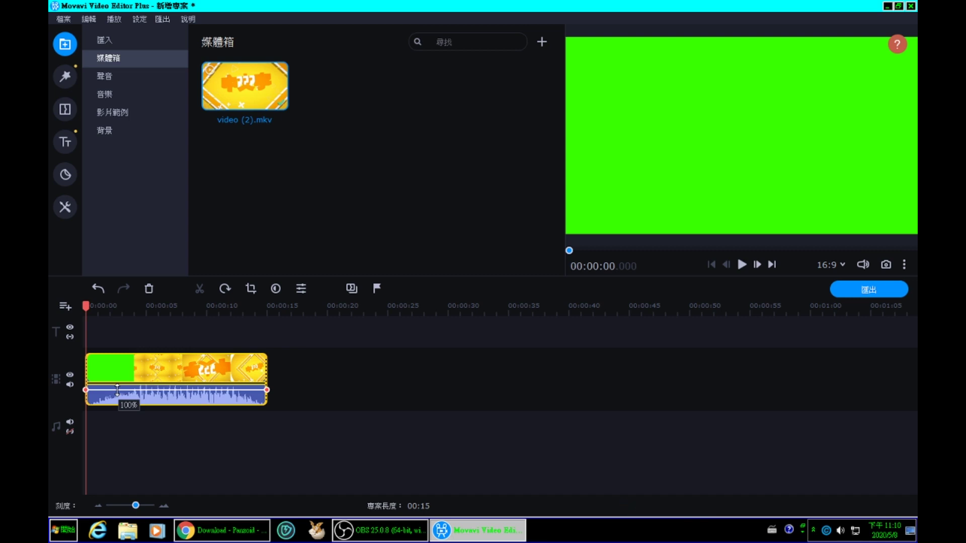
{"action": "left_click", "coordinate": [125, 404]}
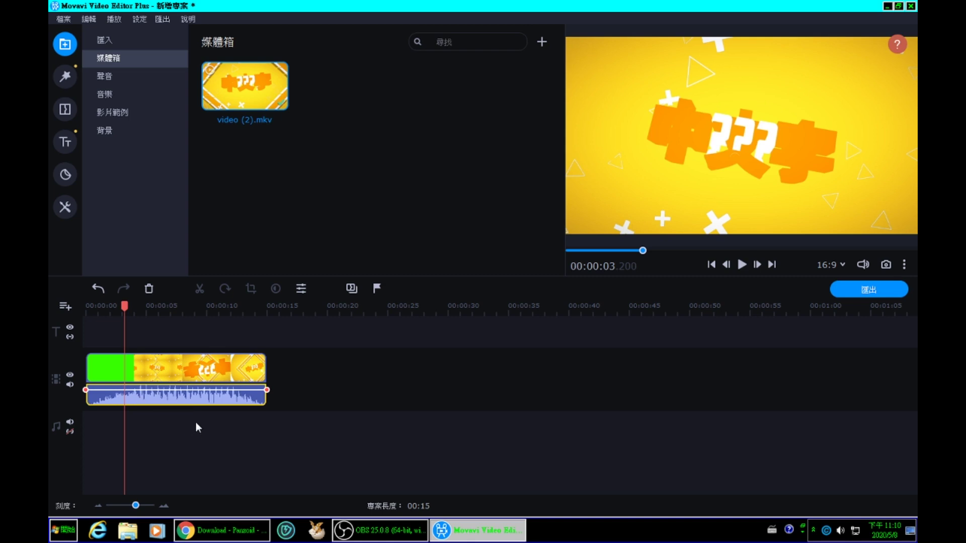
{"action": "key", "text": "Delete"}
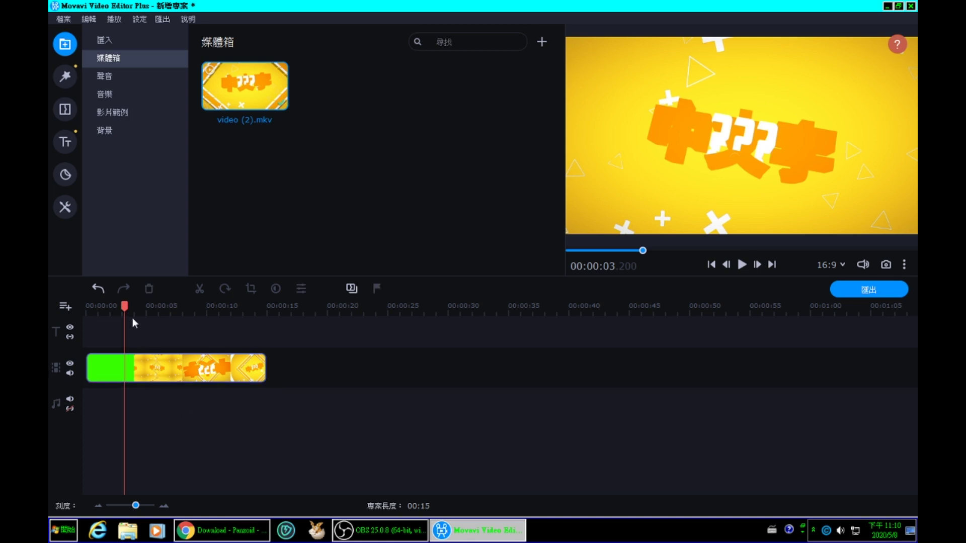
{"action": "left_click_drag", "start_coordinate": [126, 306], "coordinate": [87, 316]}
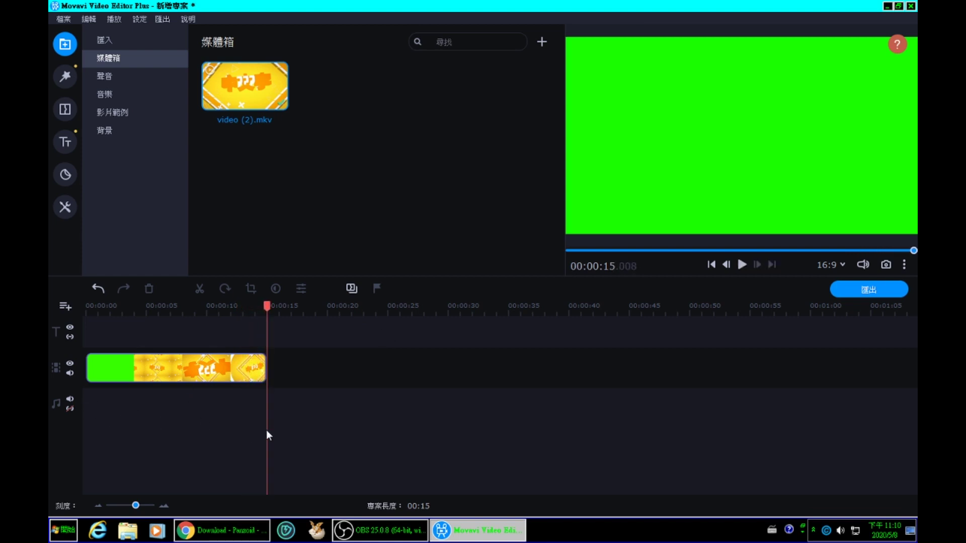
- Switch to Chrome and revisit the JT Foundry download page with the TaipeiSansTCBeta font files
{"action": "left_click", "coordinate": [247, 534]}
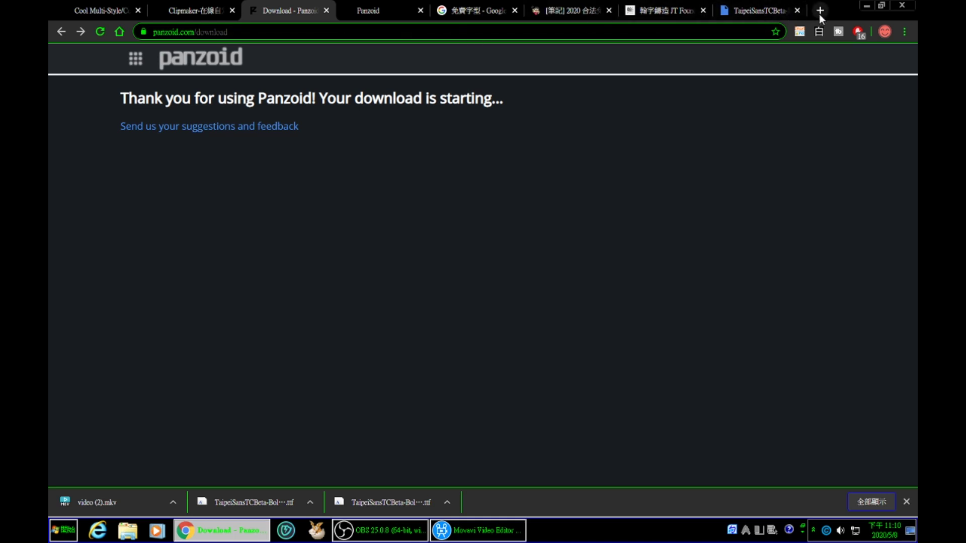
{"action": "left_click", "coordinate": [888, 32]}
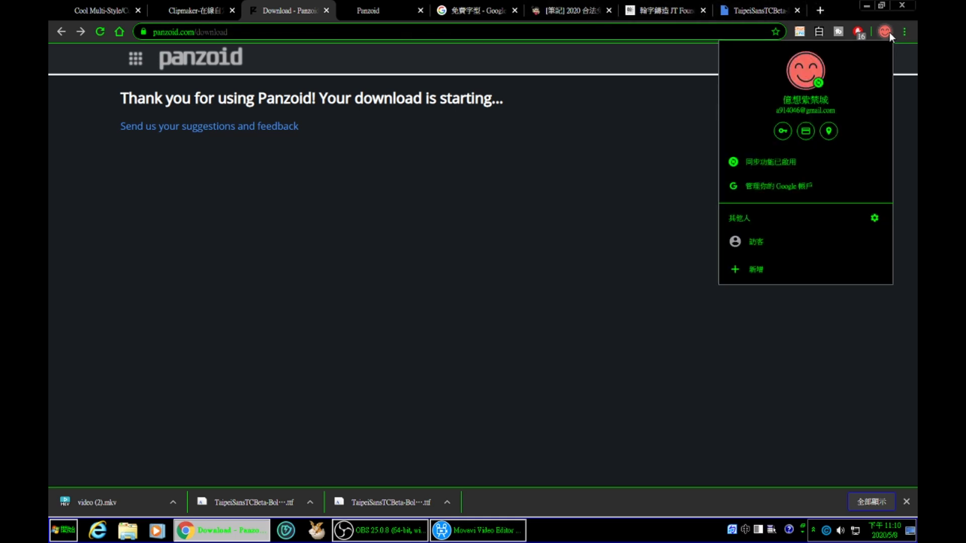
{"action": "left_click", "coordinate": [889, 32]}
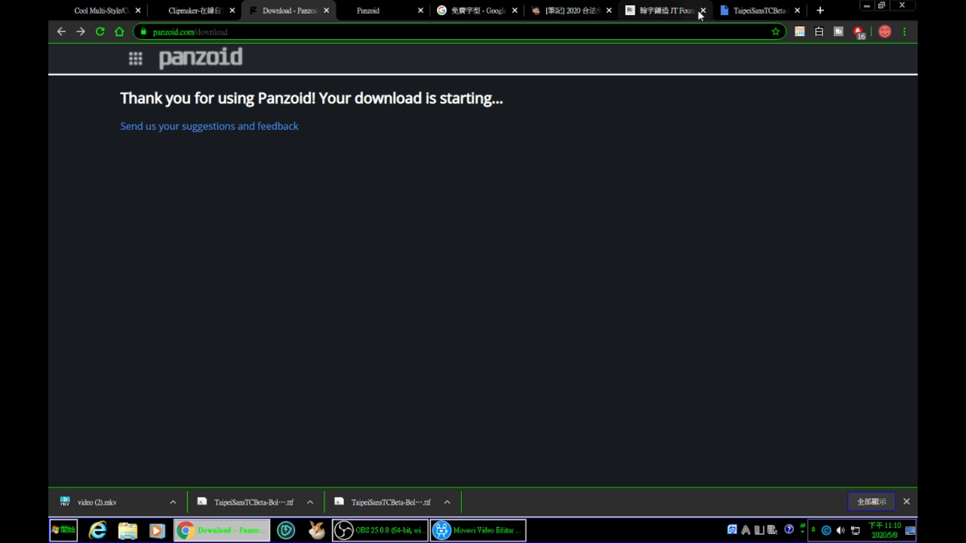
{"action": "left_click", "coordinate": [656, 12]}
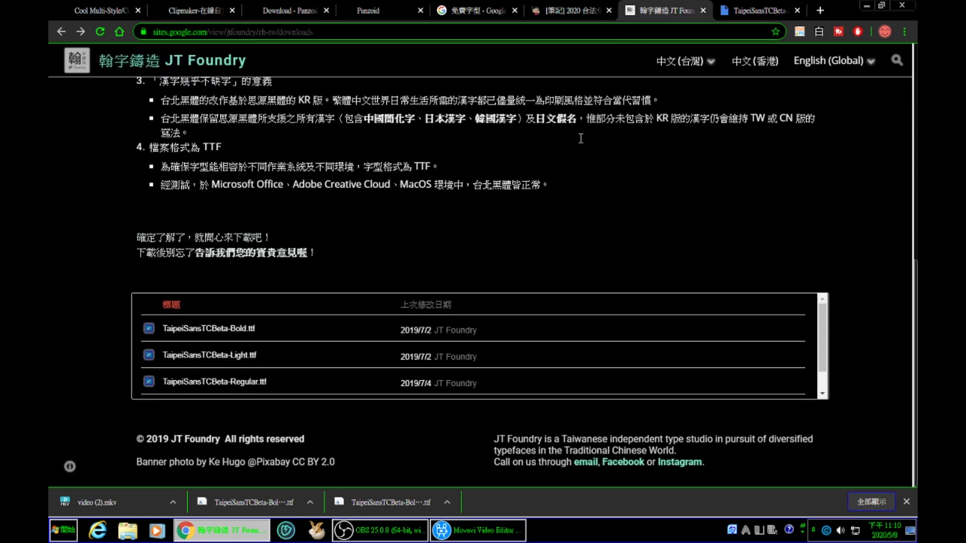
{"action": "left_click", "coordinate": [468, 526]}
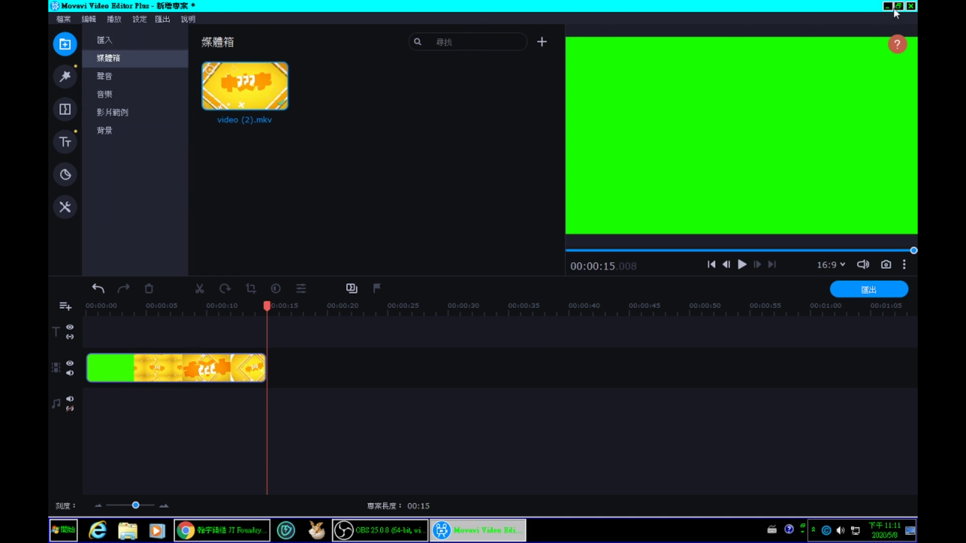
{"action": "left_click", "coordinate": [368, 533]}
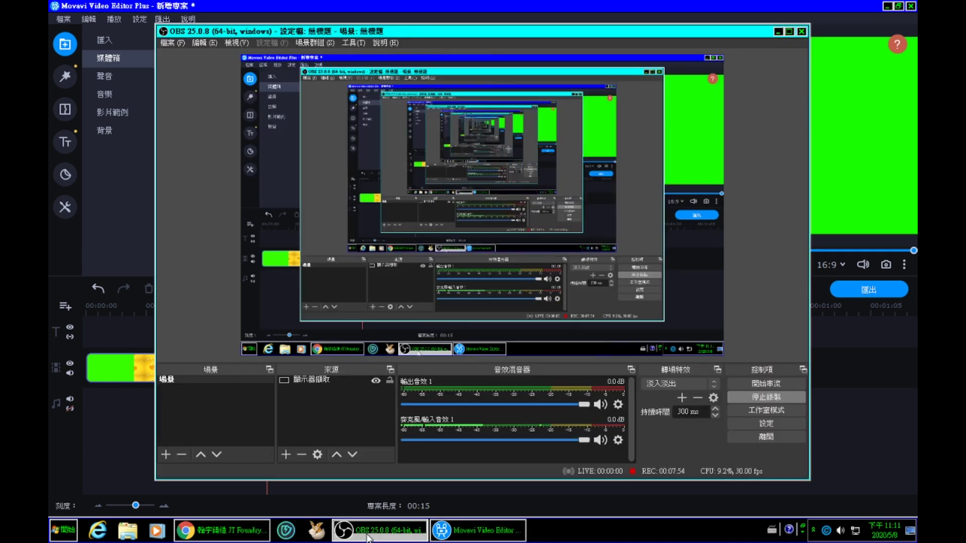